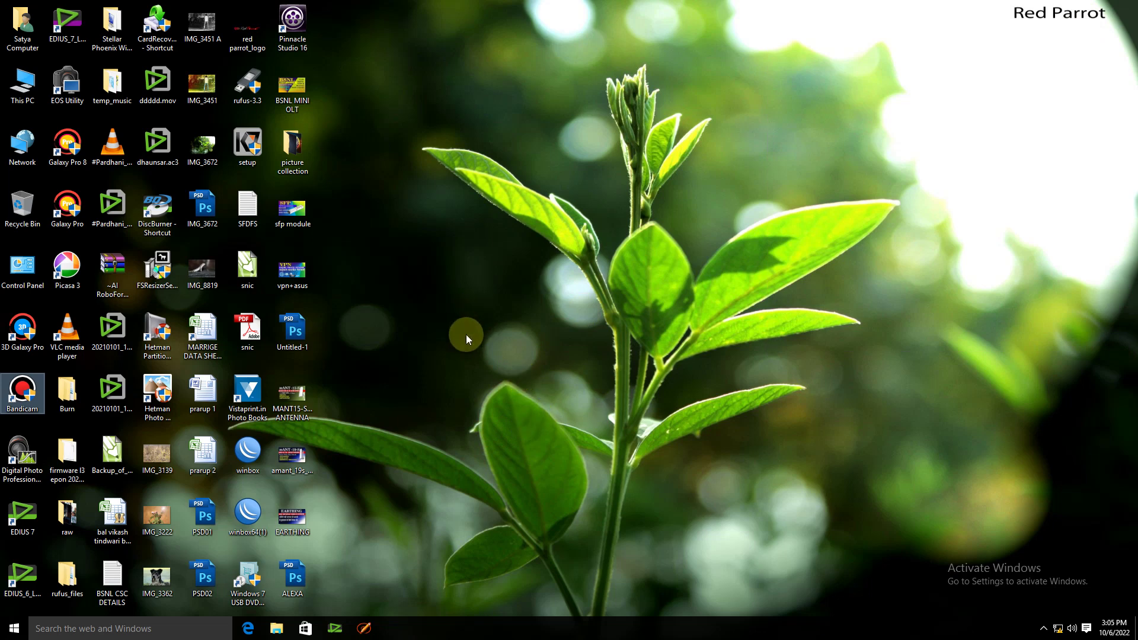
- Launch the 64-bit WinBox and enlarge its window to fill the screen
{"action": "double_click", "coordinate": [248, 513]}
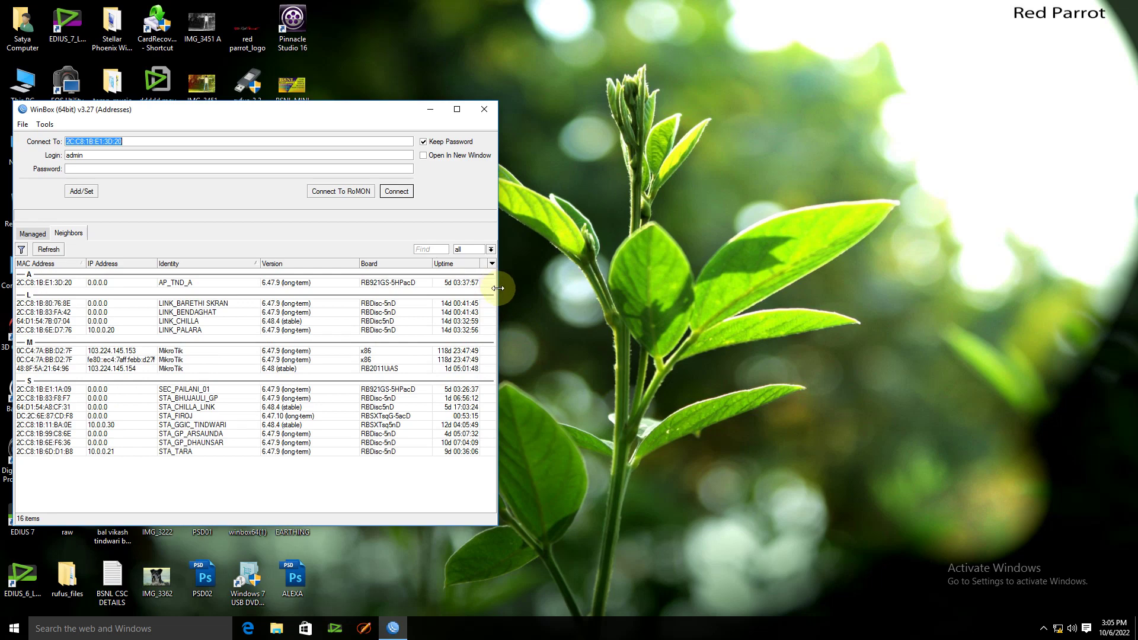
{"action": "left_click_drag", "start_coordinate": [497, 284], "coordinate": [690, 287]}
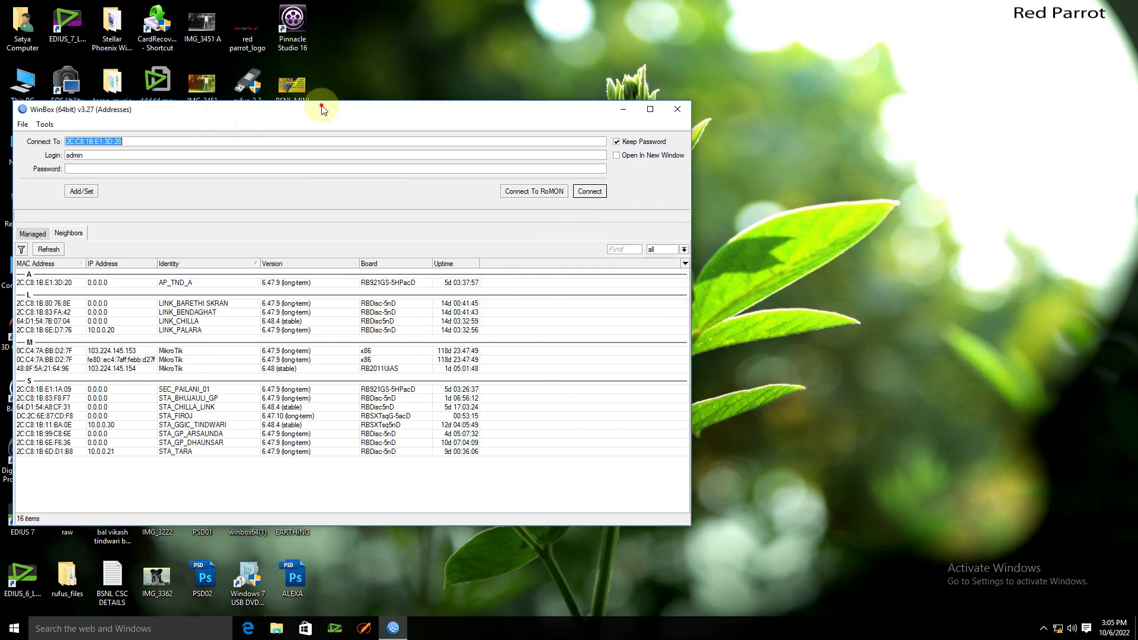
{"action": "left_click_drag", "start_coordinate": [453, 110], "coordinate": [525, 69]}
{"action": "left_click", "coordinate": [723, 67]}
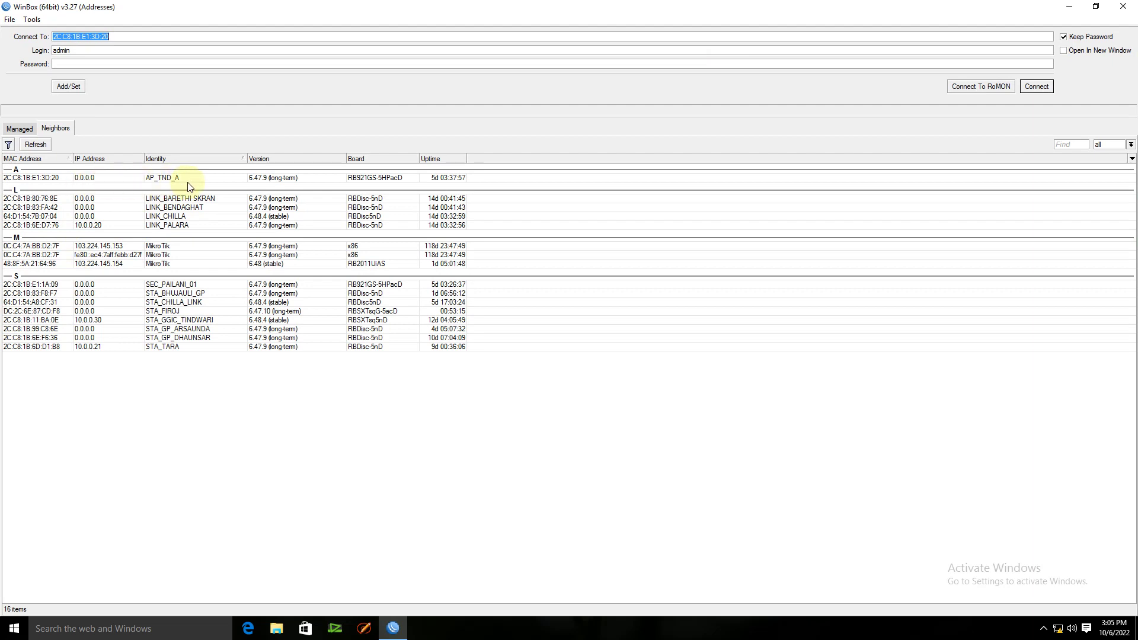
- Connect to the neighbor AP_TND_A, close the restored Wireless Tables window and maximize the router session
{"action": "left_click", "coordinate": [359, 180]}
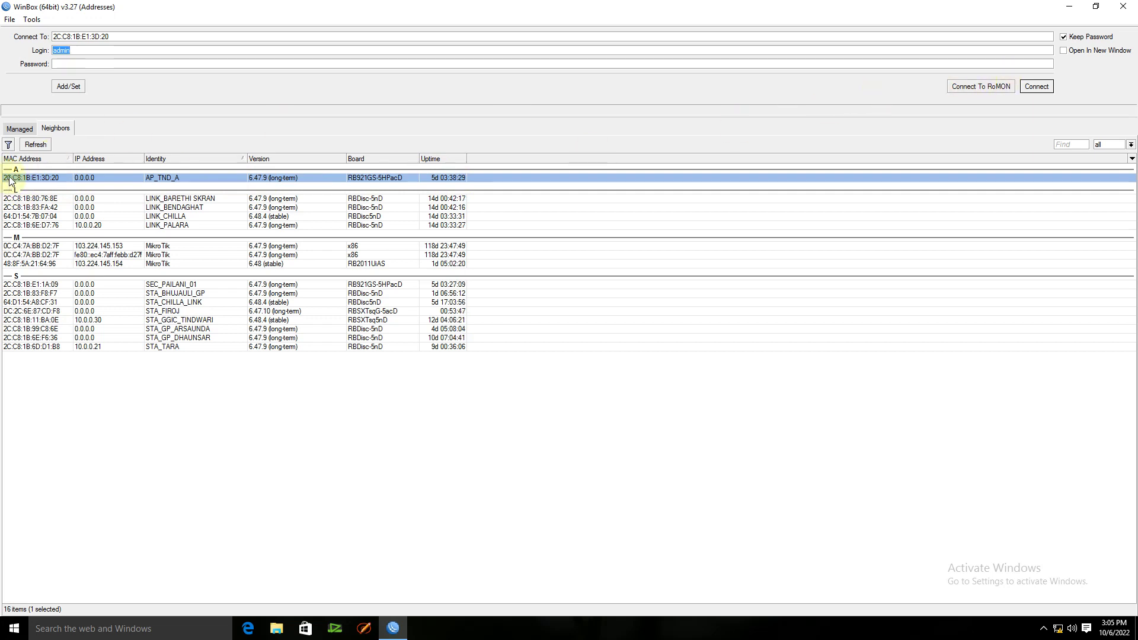
{"action": "left_click", "coordinate": [1042, 87]}
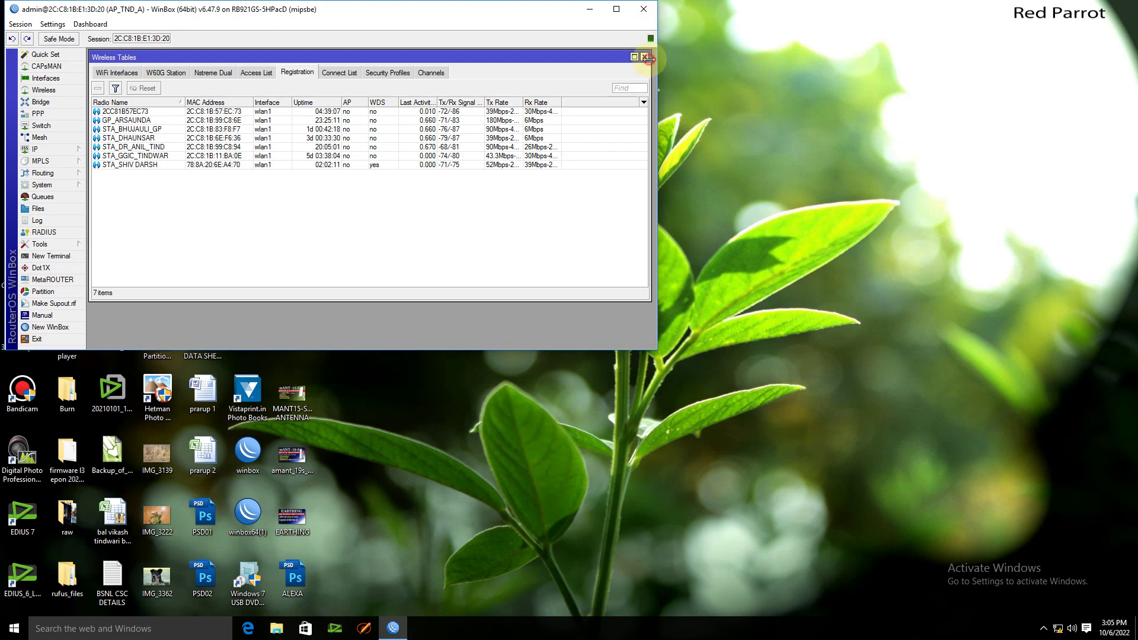
{"action": "left_click", "coordinate": [644, 57]}
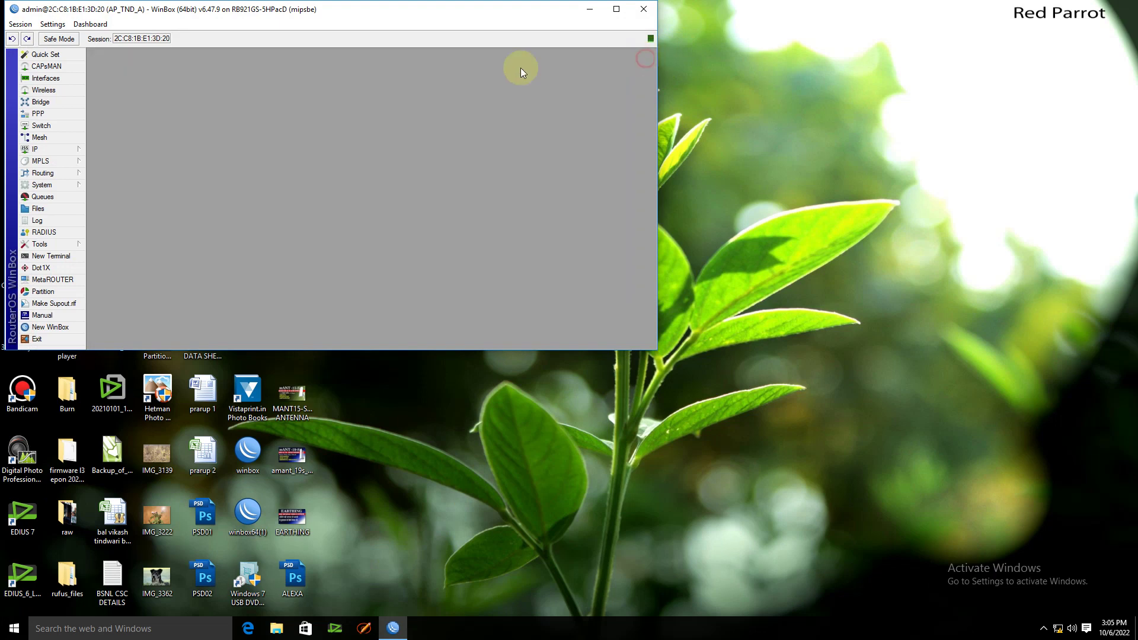
{"action": "left_click", "coordinate": [616, 9]}
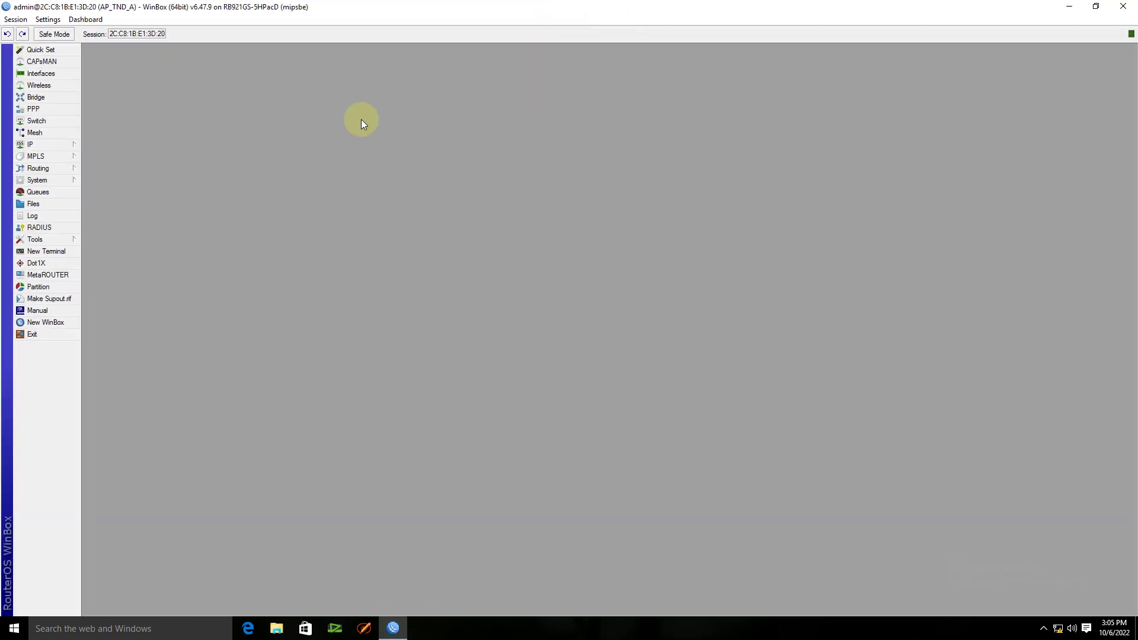
- Open the wireless tables, check the WiFi interfaces and display the registration table of connected stations
{"action": "left_click", "coordinate": [58, 85]}
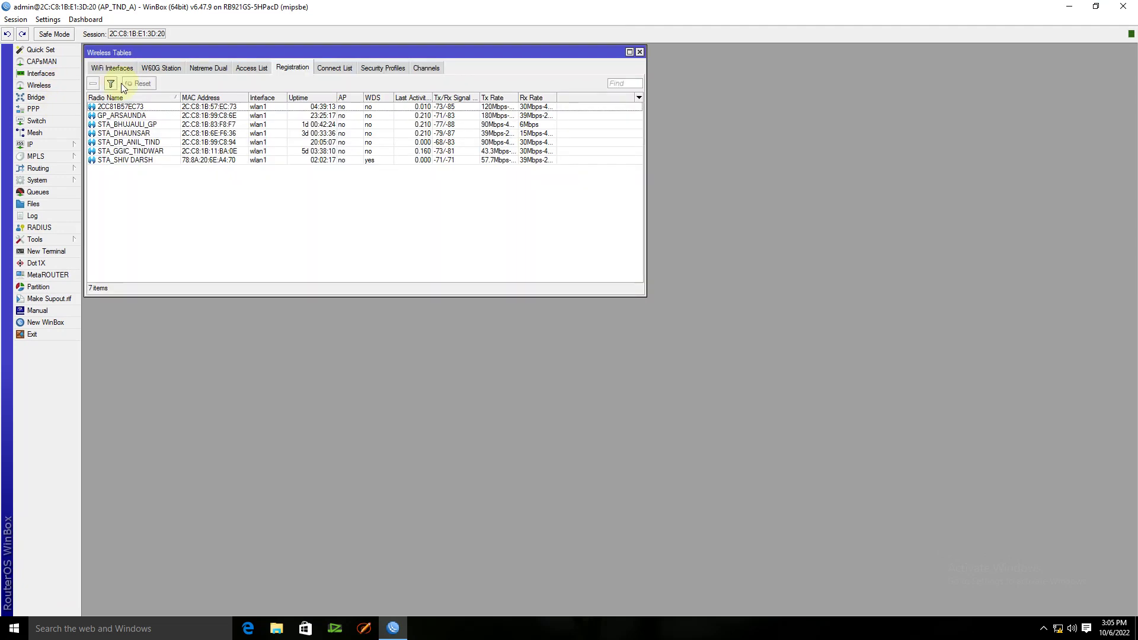
{"action": "left_click", "coordinate": [114, 69]}
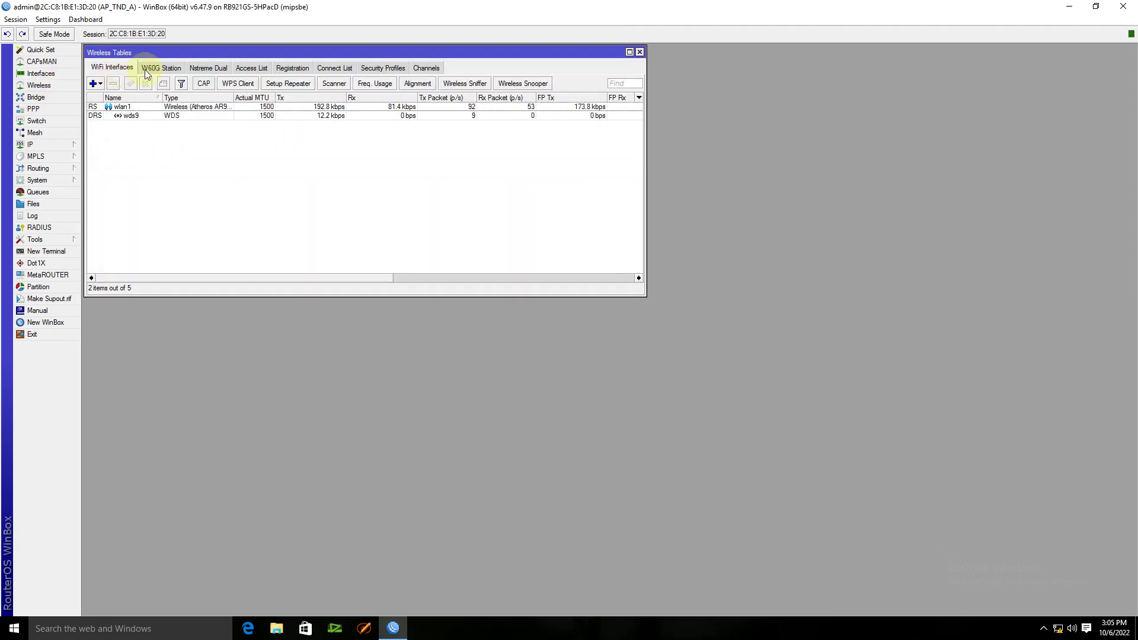
{"action": "left_click", "coordinate": [292, 68]}
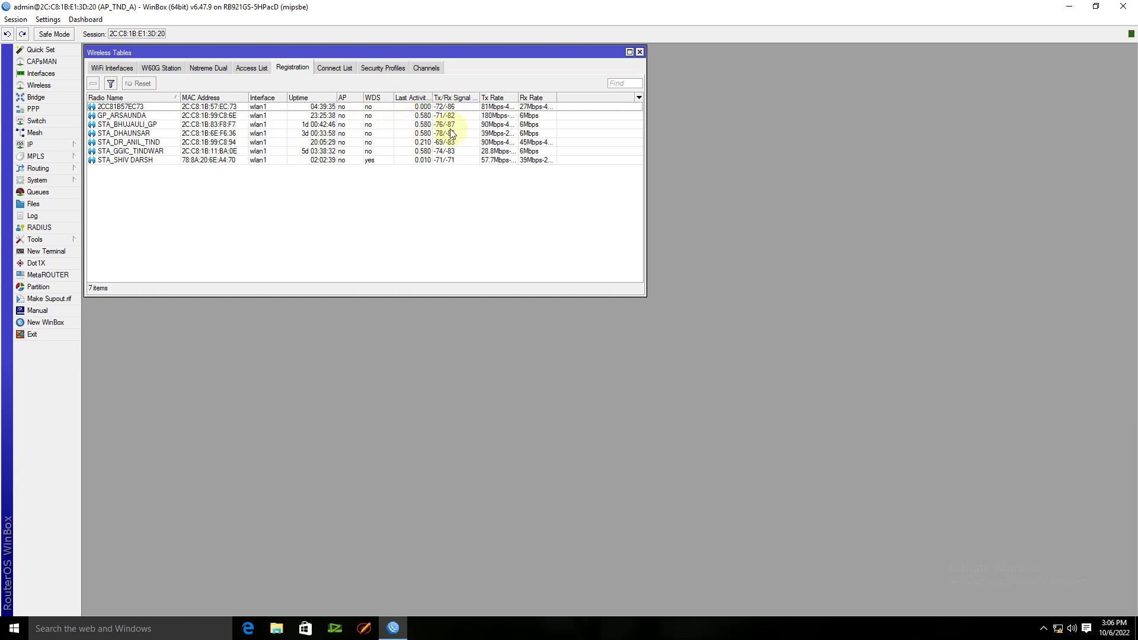
- Widen the Wireless Tables window and its Tx Rate and Rx Rate columns so the full rates are readable
{"action": "left_click_drag", "start_coordinate": [520, 97], "coordinate": [568, 97]}
{"action": "left_click_drag", "start_coordinate": [647, 107], "coordinate": [877, 107]}
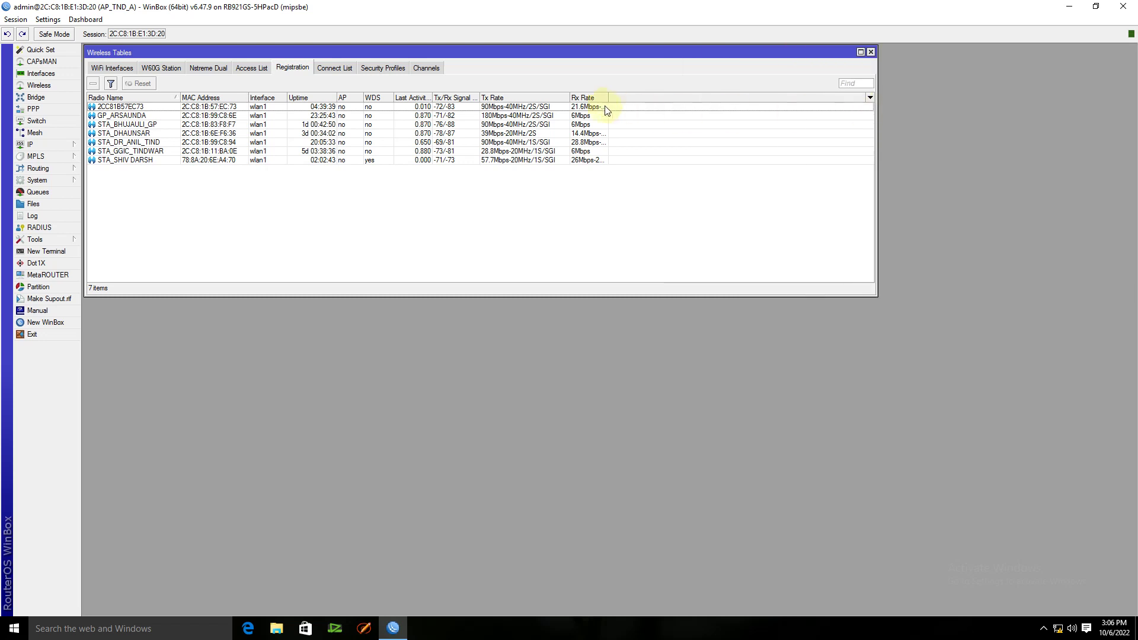
{"action": "left_click_drag", "start_coordinate": [609, 97], "coordinate": [751, 97]}
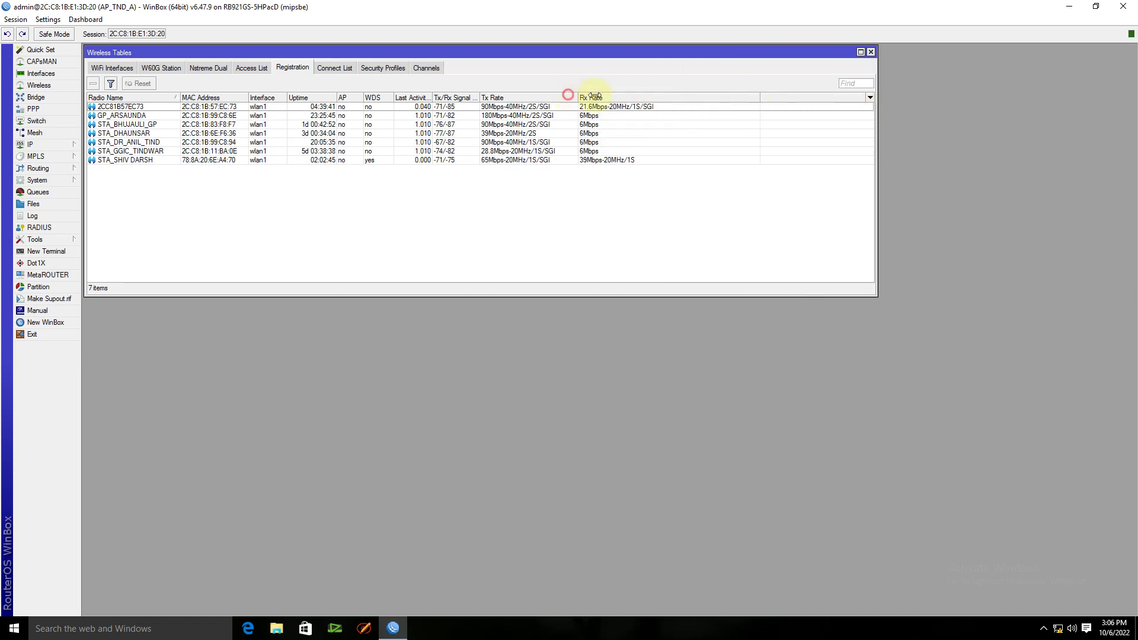
{"action": "left_click_drag", "start_coordinate": [567, 97], "coordinate": [618, 97]}
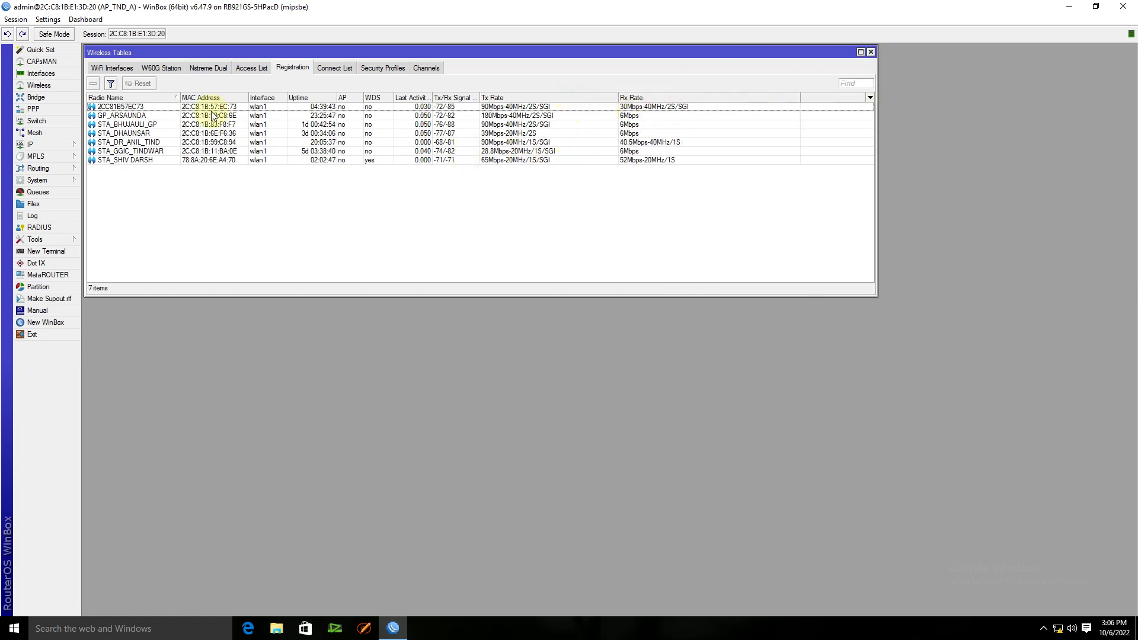
- Examine the general, 802.1x, signal, Nstreme, NV2 and statistics details of registered client 2CC81B57EC73, then close them
{"action": "left_click", "coordinate": [141, 108]}
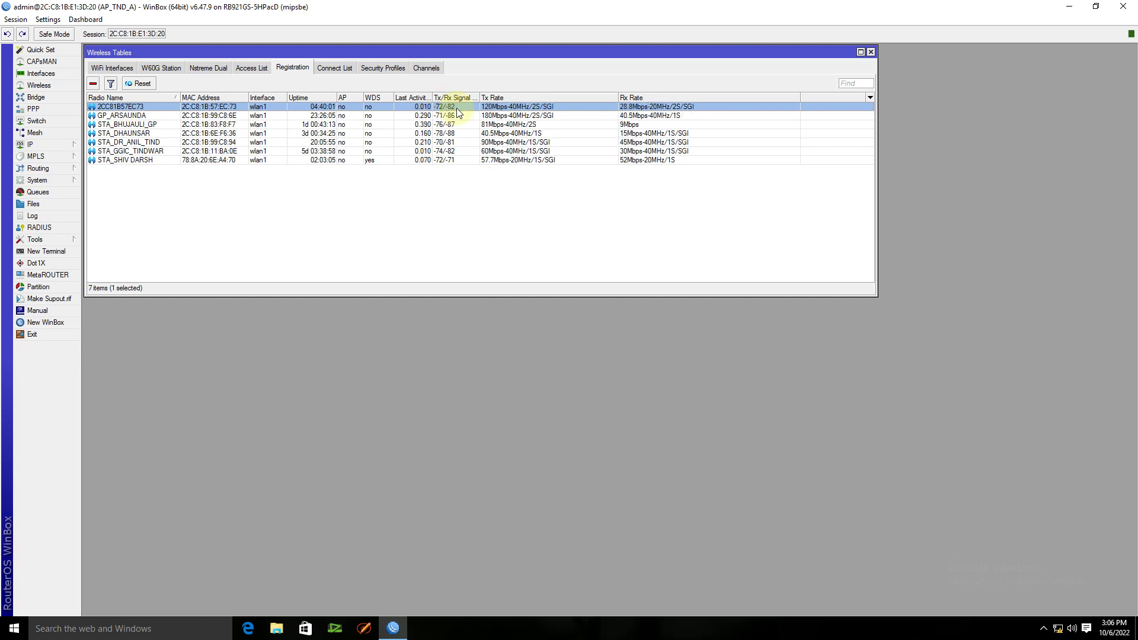
{"action": "double_click", "coordinate": [139, 107]}
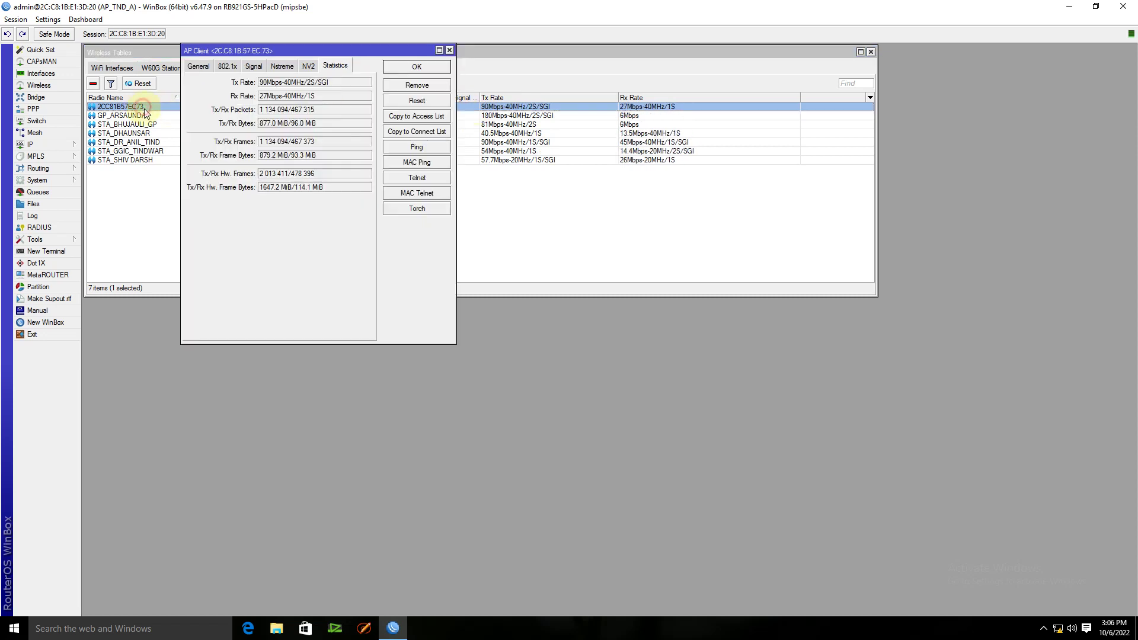
{"action": "left_click", "coordinate": [200, 67]}
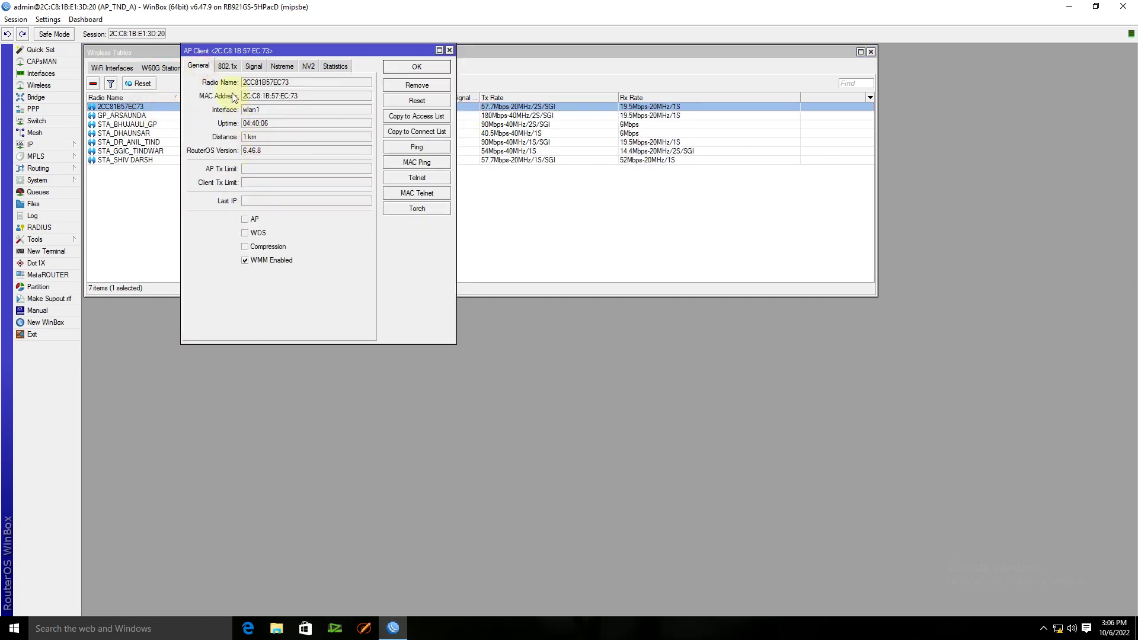
{"action": "left_click", "coordinate": [229, 67]}
{"action": "left_click", "coordinate": [254, 67]}
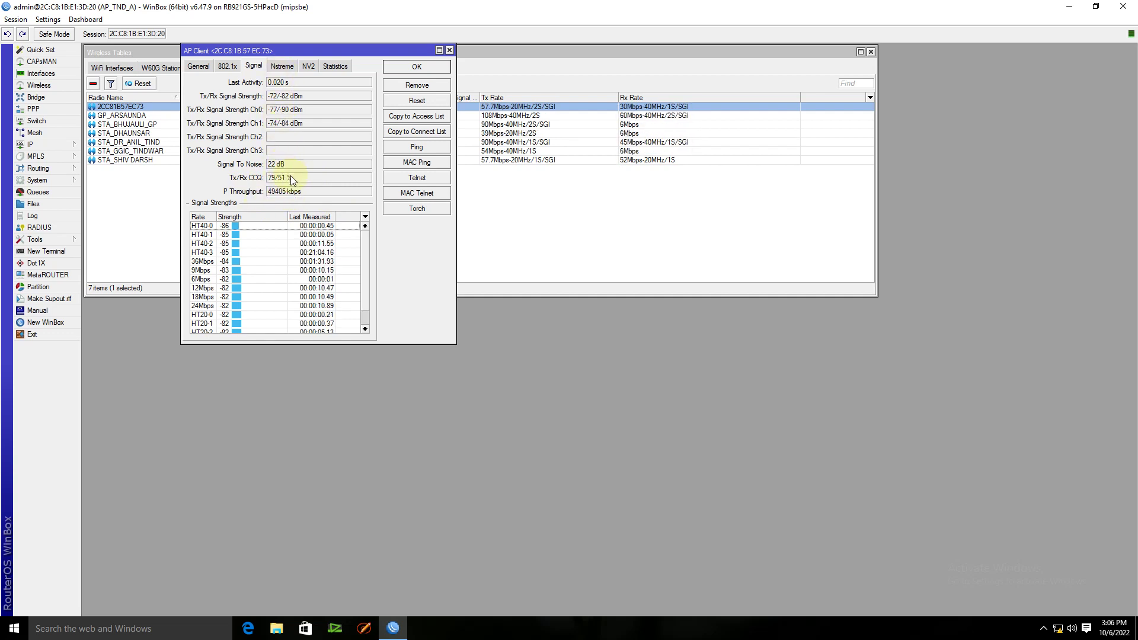
{"action": "left_click", "coordinate": [286, 66]}
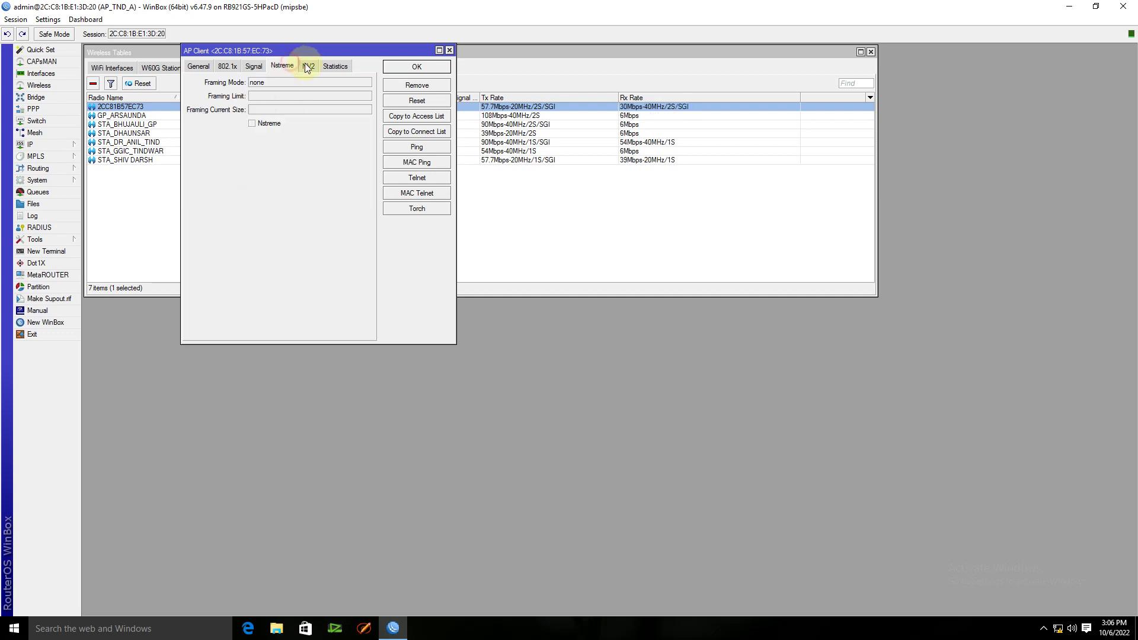
{"action": "left_click", "coordinate": [308, 66]}
{"action": "left_click", "coordinate": [330, 66]}
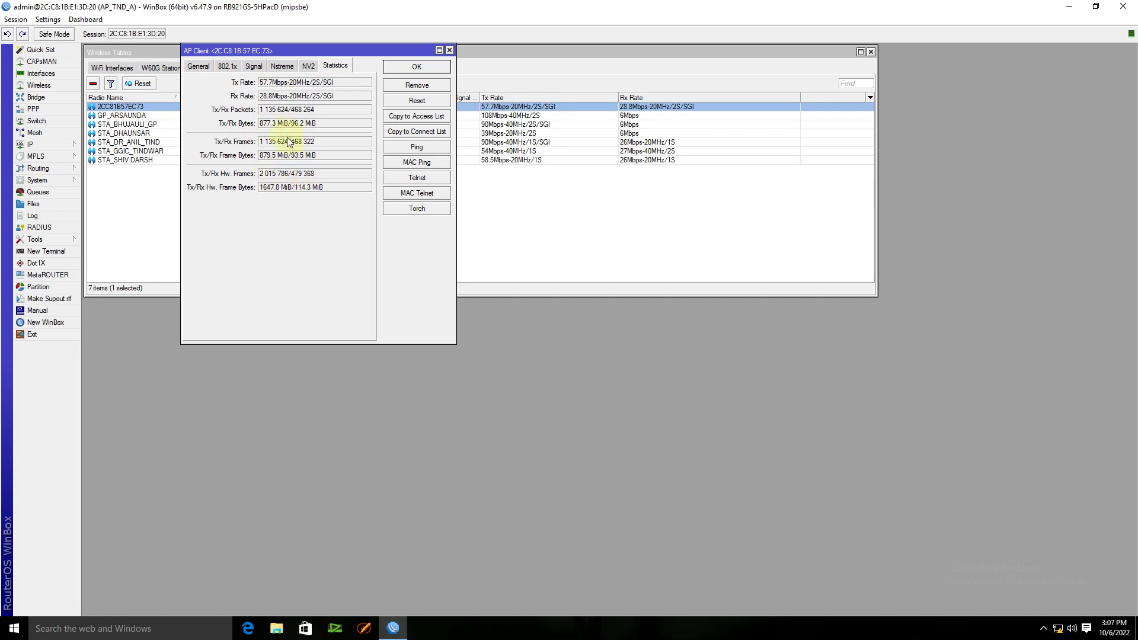
{"action": "left_click", "coordinate": [449, 51]}
- Examine GP_ARSAUNDA's statistics, general data, signal strength, Tx/Rx CCQ and P Throughput, then close its details
{"action": "double_click", "coordinate": [115, 114]}
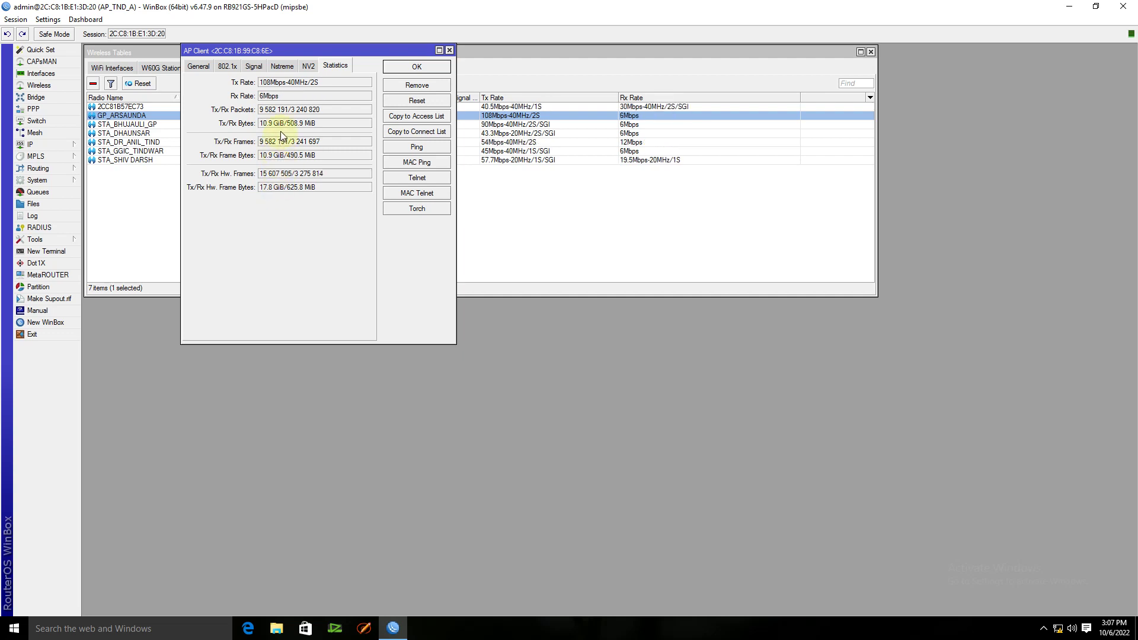
{"action": "left_click", "coordinate": [201, 68]}
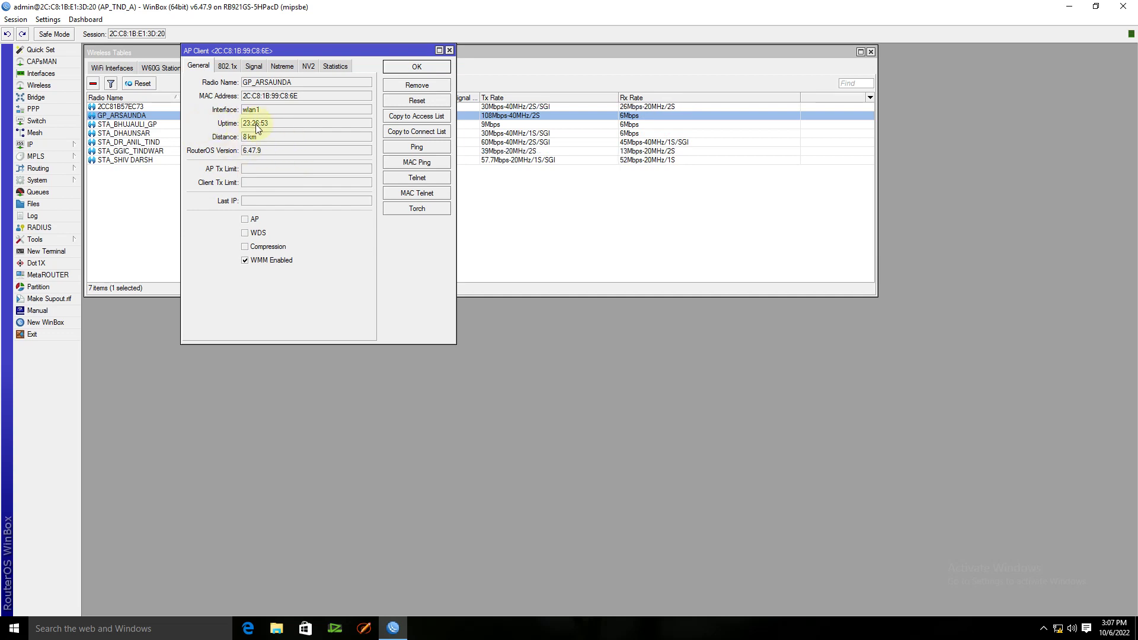
{"action": "left_click", "coordinate": [254, 65]}
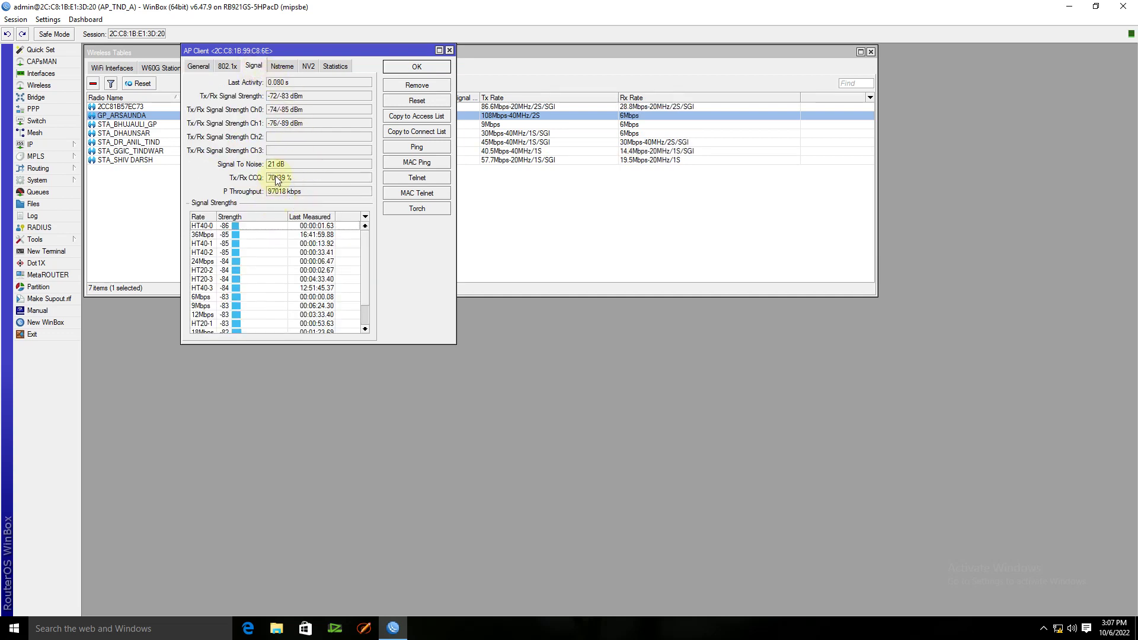
{"action": "left_click", "coordinate": [319, 95]}
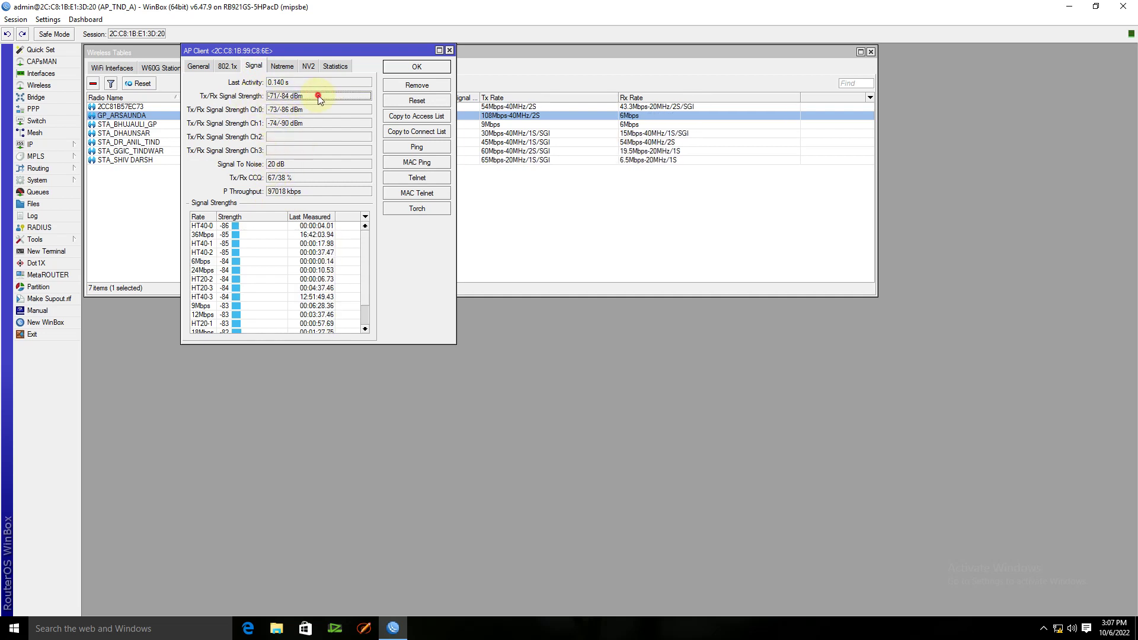
{"action": "left_click_drag", "start_coordinate": [294, 102], "coordinate": [267, 97]}
{"action": "left_click_drag", "start_coordinate": [305, 190], "coordinate": [251, 198]}
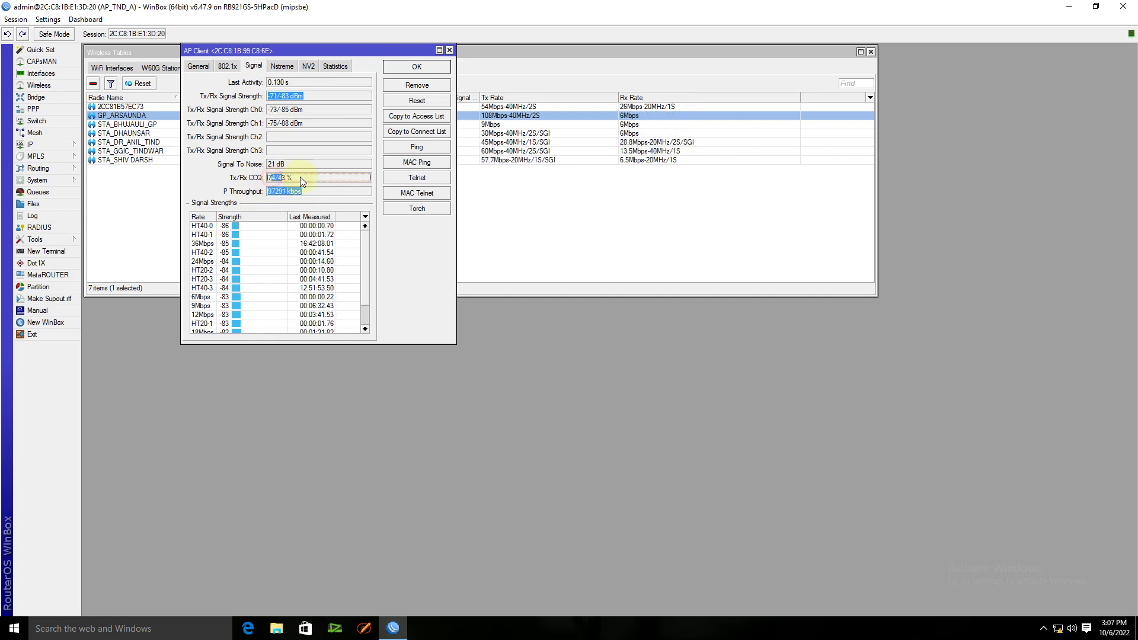
{"action": "left_click", "coordinate": [319, 178]}
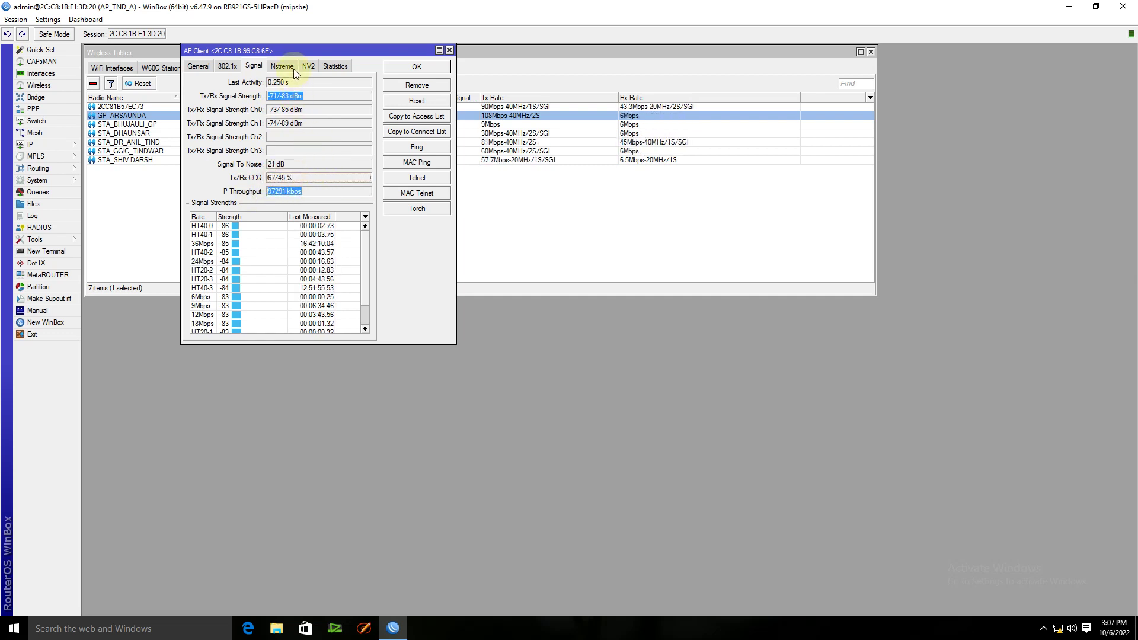
{"action": "left_click", "coordinate": [449, 51]}
- Open the details of STA_BHUJAULI_GP and examine its signal values, P Throughput and 802.1x security settings
{"action": "double_click", "coordinate": [121, 125]}
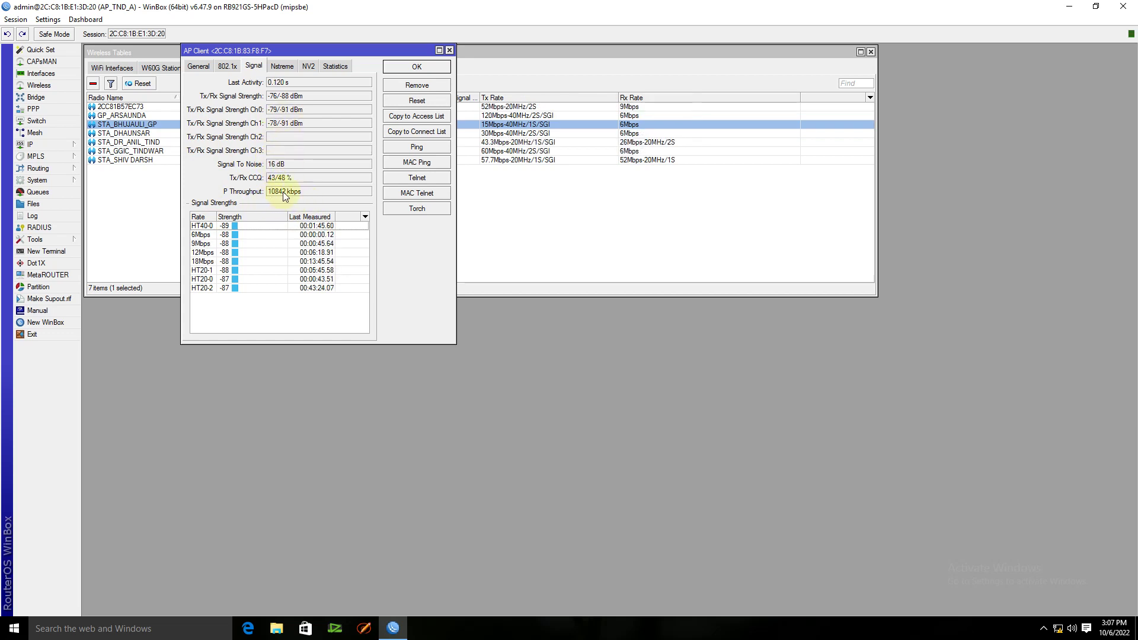
{"action": "left_click_drag", "start_coordinate": [307, 191], "coordinate": [265, 196]}
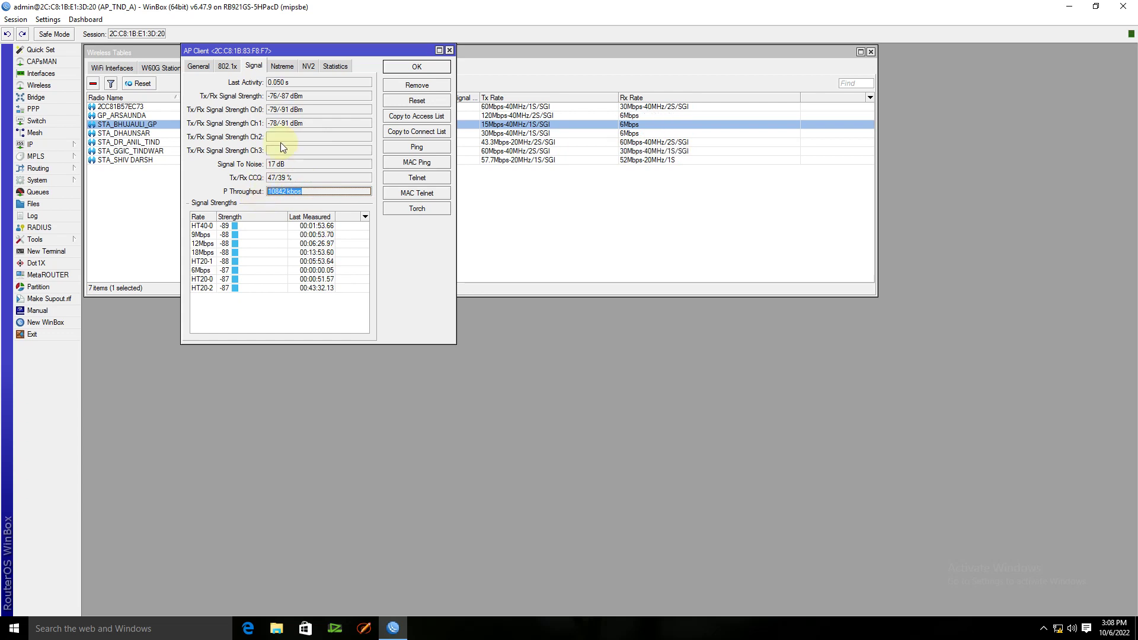
{"action": "left_click", "coordinate": [227, 65]}
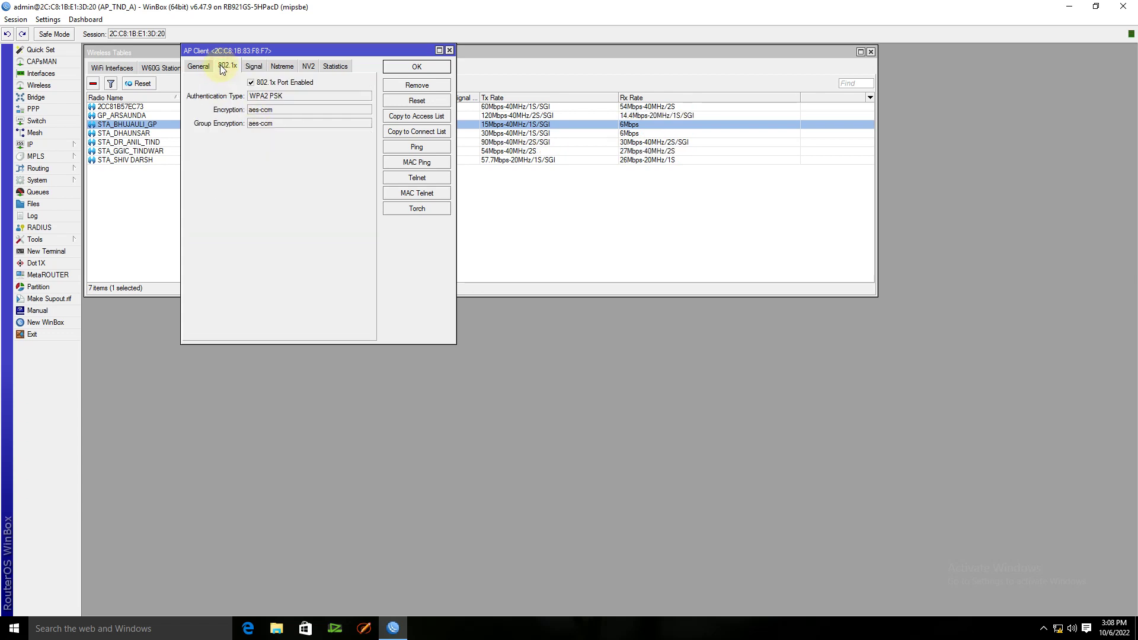
{"action": "left_click", "coordinate": [161, 67]}
{"action": "left_click", "coordinate": [112, 67]}
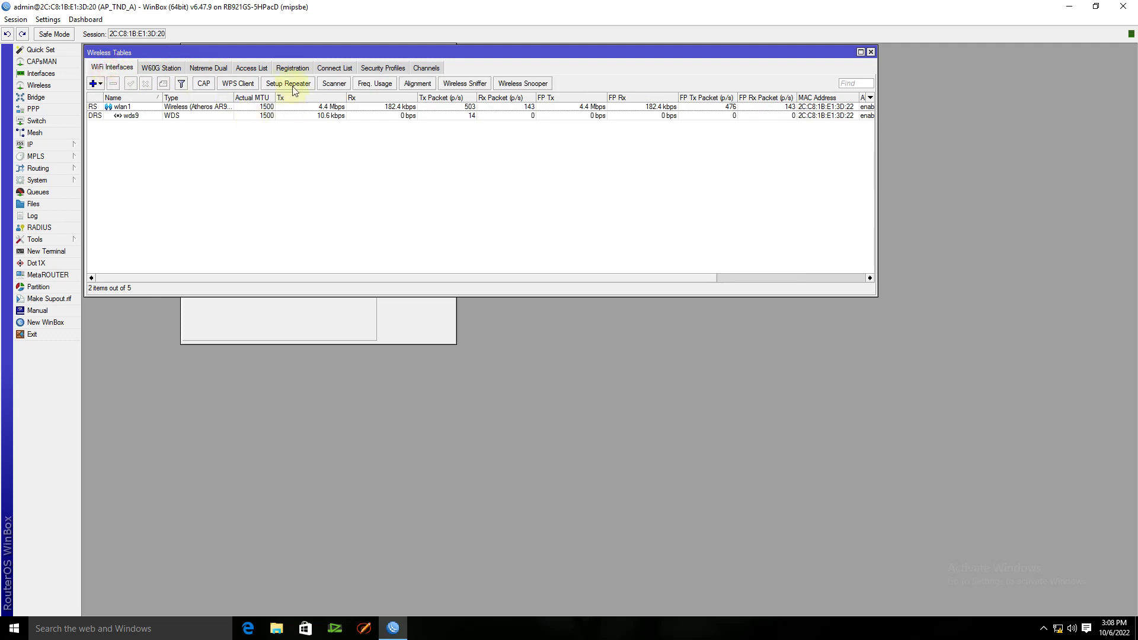
{"action": "left_click", "coordinate": [292, 67]}
{"action": "left_click", "coordinate": [185, 124]}
{"action": "double_click", "coordinate": [186, 124]}
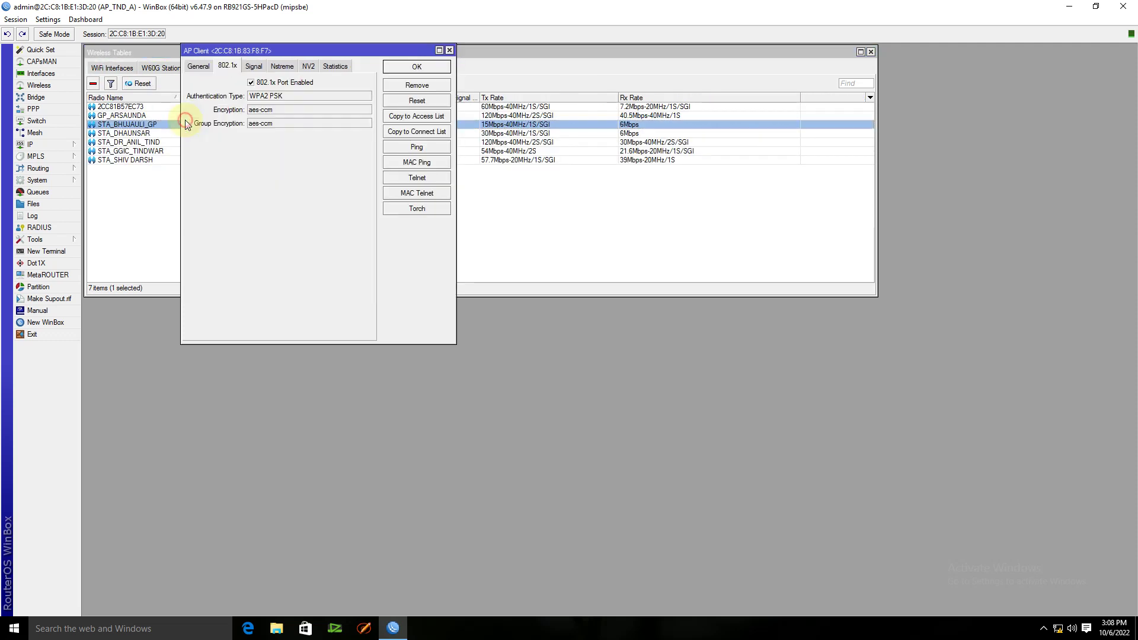
- Review STA_BHUJAULI_GP's general, Nstreme, NV2 and traffic statistics details, then close its client window
{"action": "left_click", "coordinate": [198, 66]}
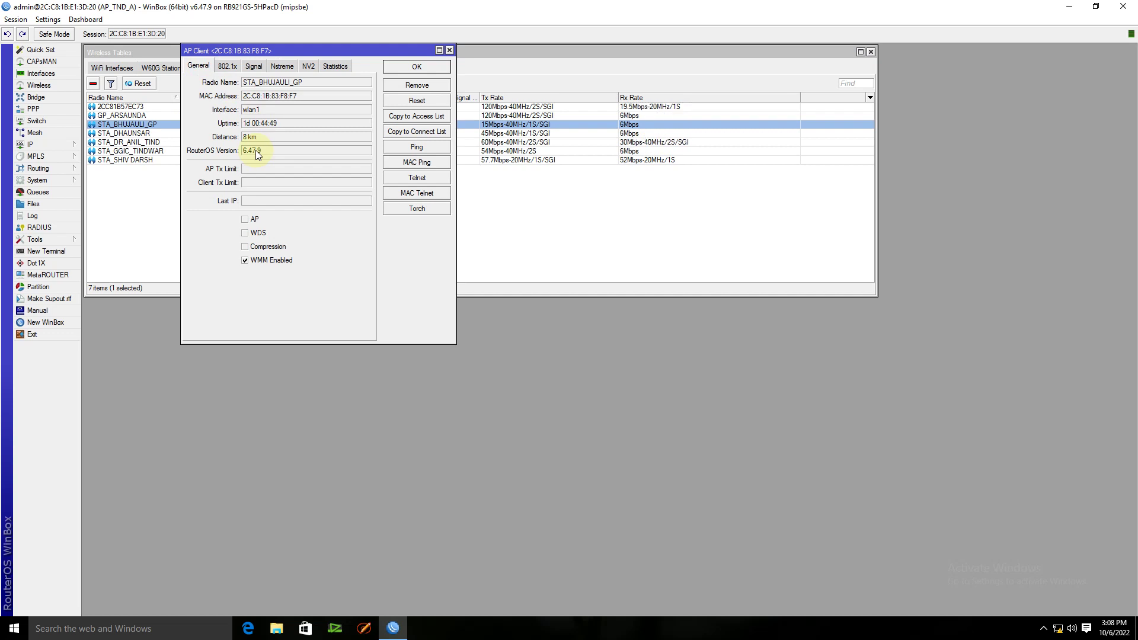
{"action": "left_click", "coordinate": [283, 67]}
{"action": "left_click", "coordinate": [309, 66]}
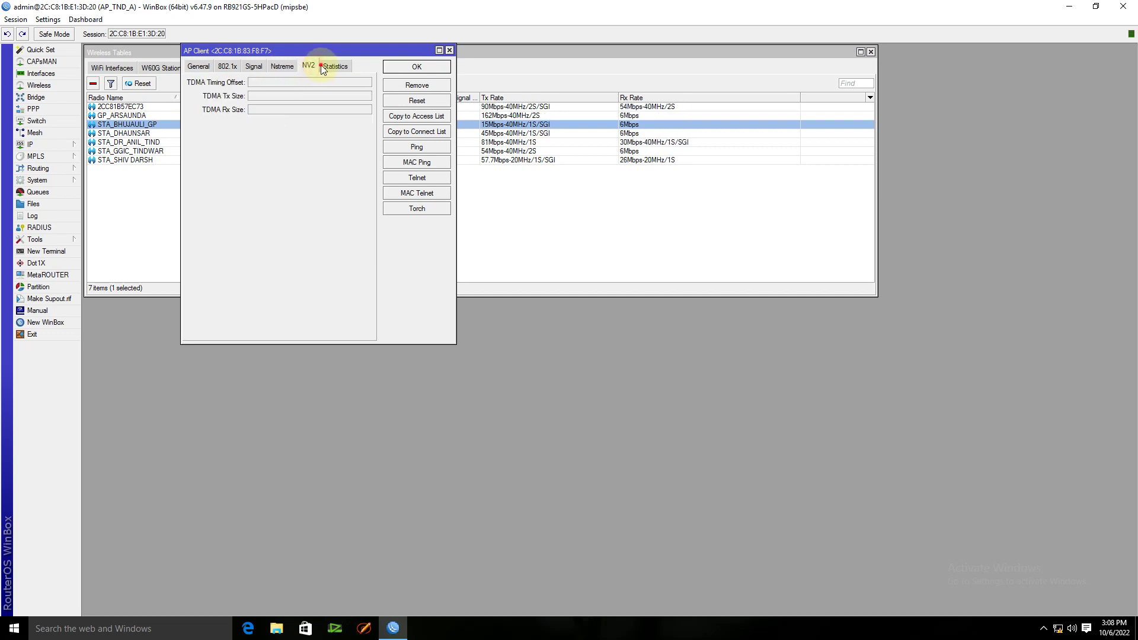
{"action": "left_click", "coordinate": [334, 66]}
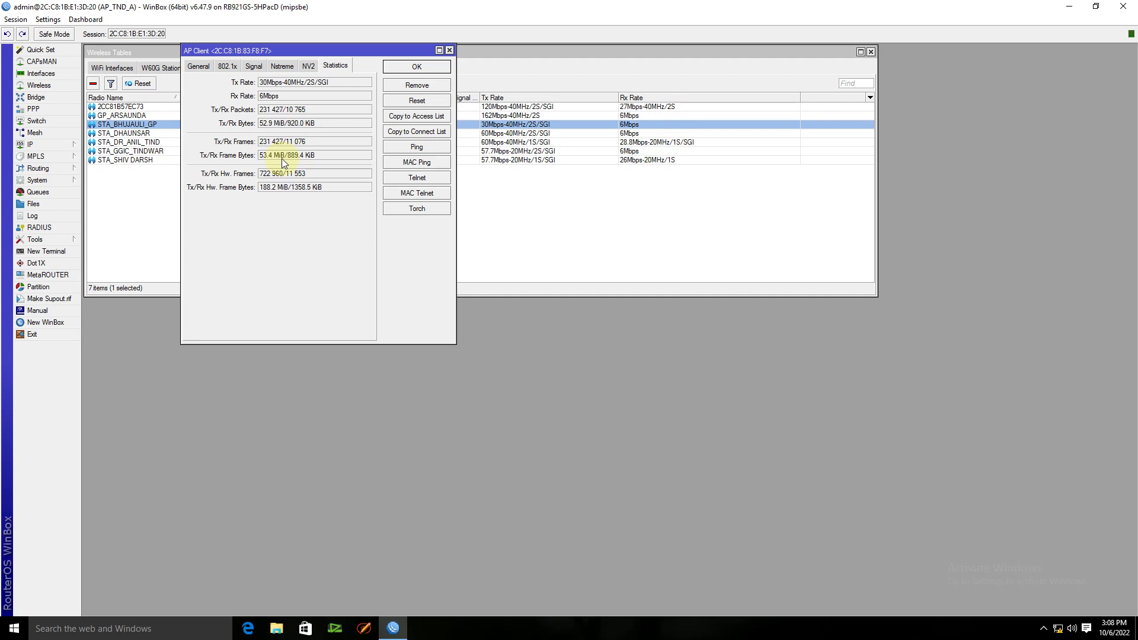
{"action": "left_click", "coordinate": [450, 51]}
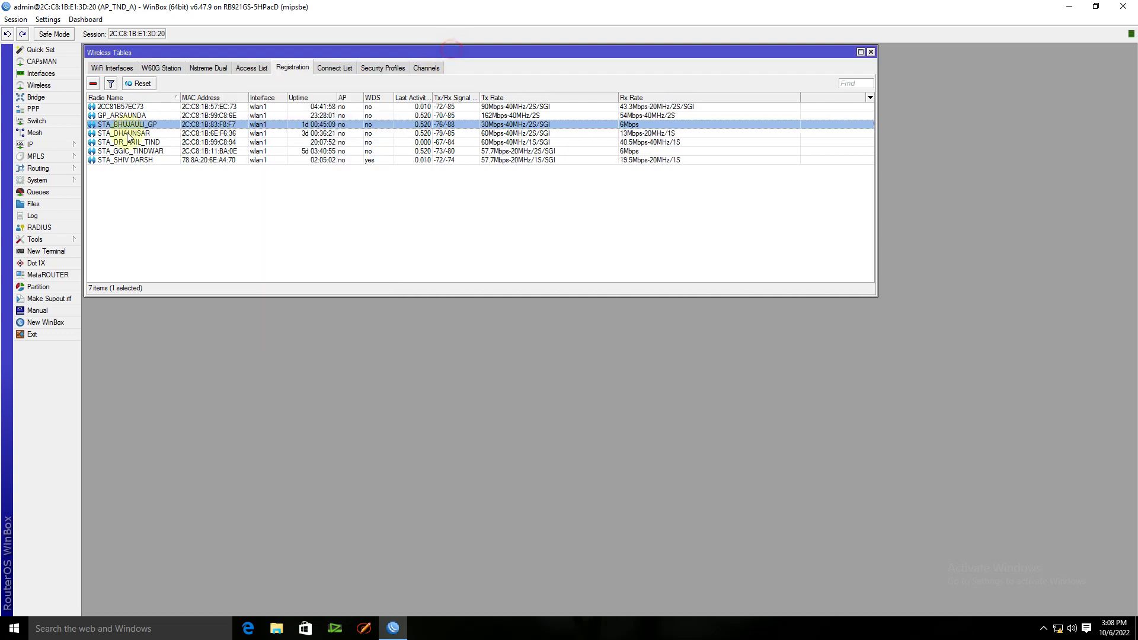
- Examine STA_DHAUNSAR's traffic statistics, signal strength, Tx/Rx CCQ and P Throughput, then close its client details
{"action": "left_click", "coordinate": [111, 135]}
{"action": "double_click", "coordinate": [111, 135]}
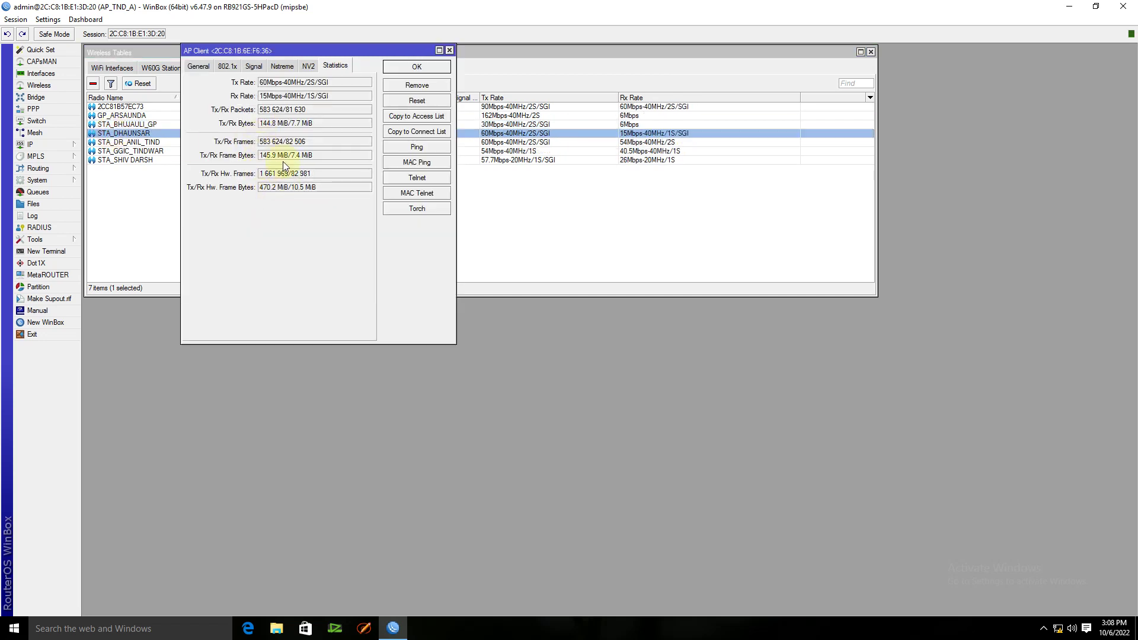
{"action": "left_click_drag", "start_coordinate": [322, 51], "coordinate": [317, 174]}
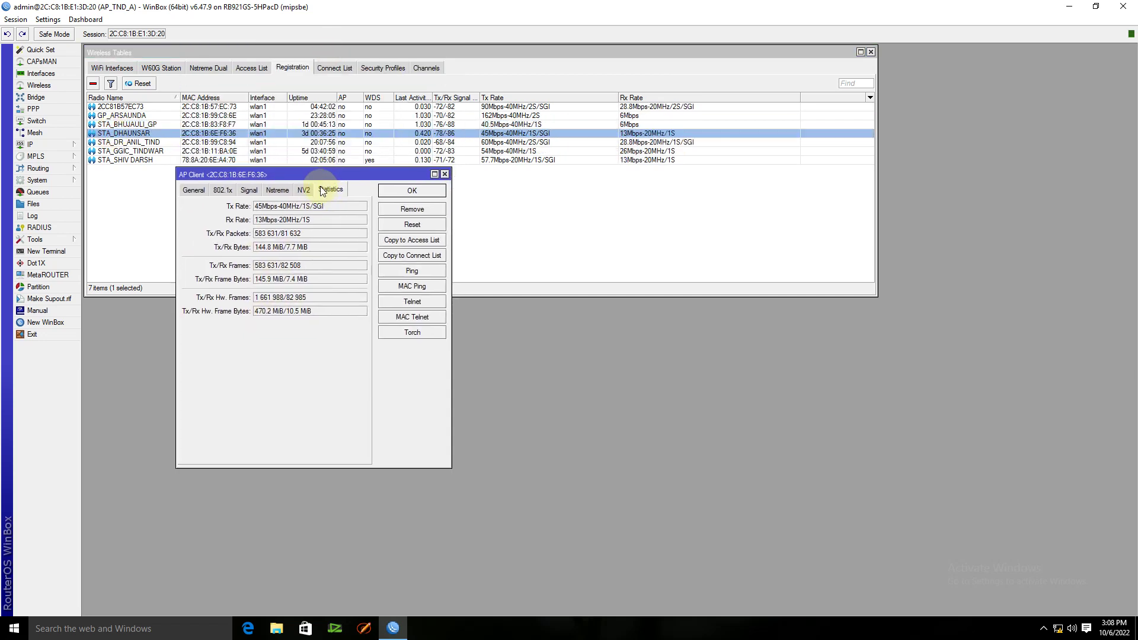
{"action": "left_click", "coordinate": [248, 190]}
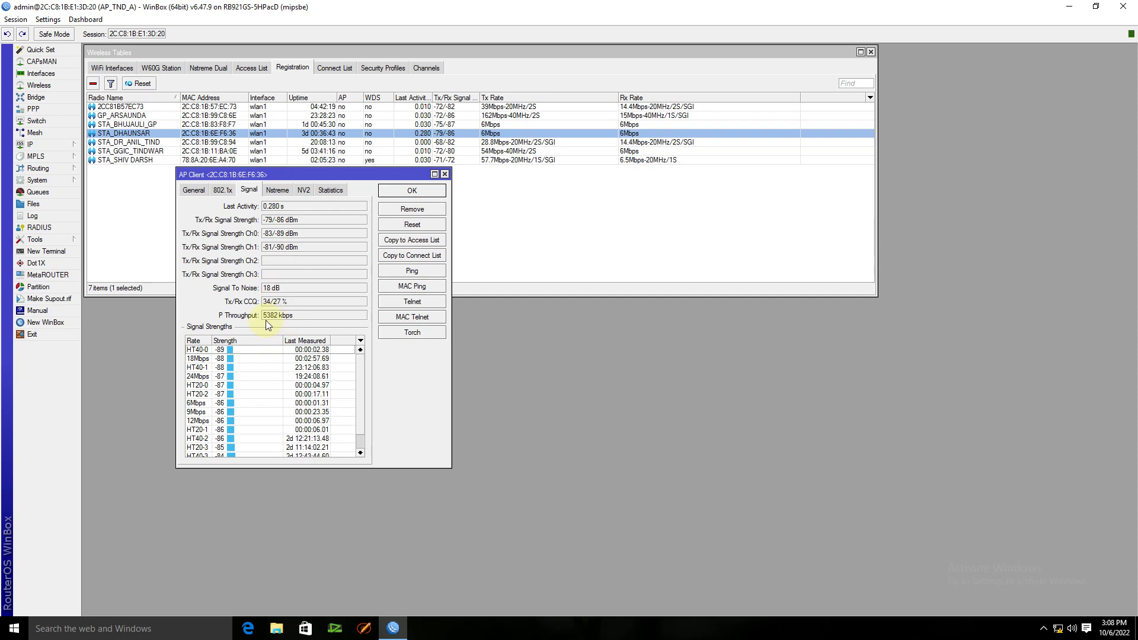
{"action": "left_click", "coordinate": [445, 173]}
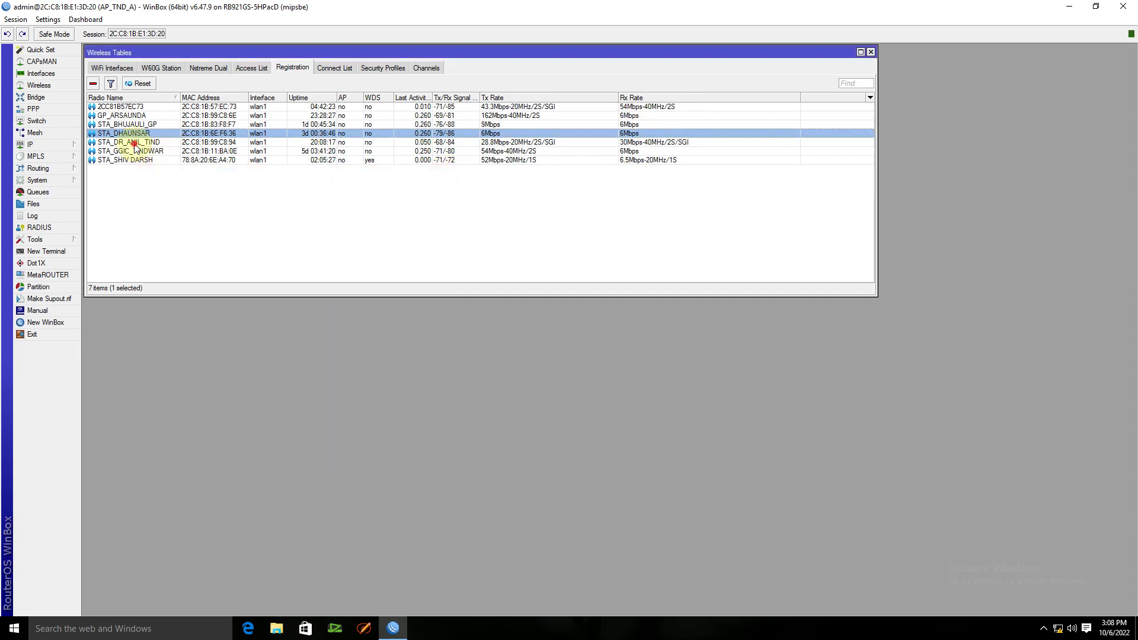
- Check the signal, CCQ and throughput of the station listed just below STA_DHAUNSAR and of STA_GGIC_TINDWAR, closing each client's details
{"action": "double_click", "coordinate": [134, 143]}
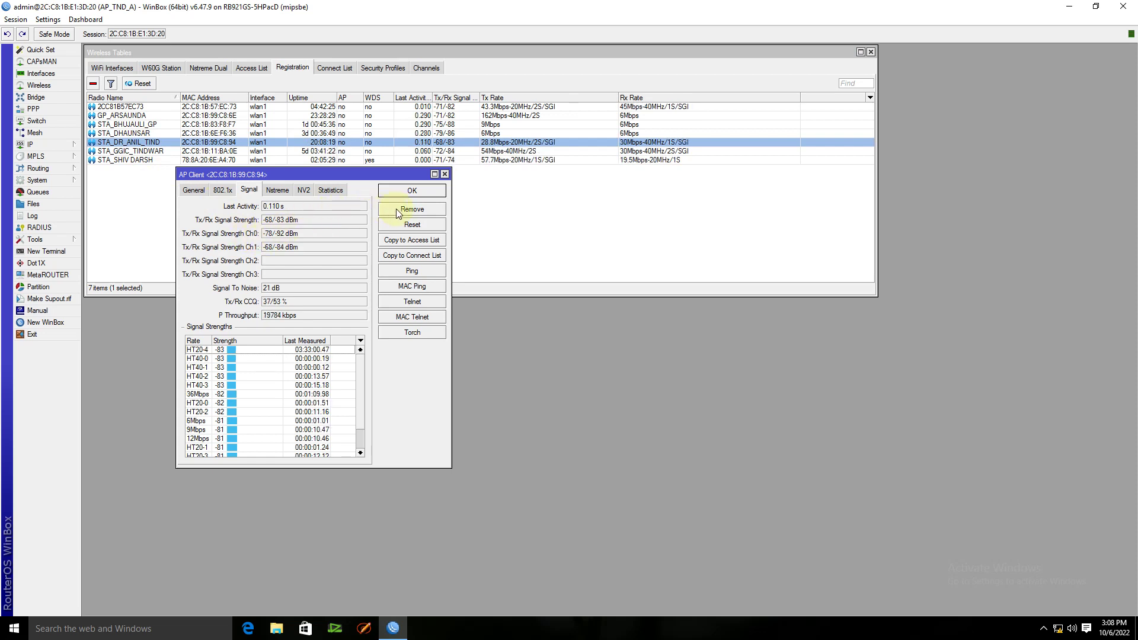
{"action": "left_click", "coordinate": [445, 174]}
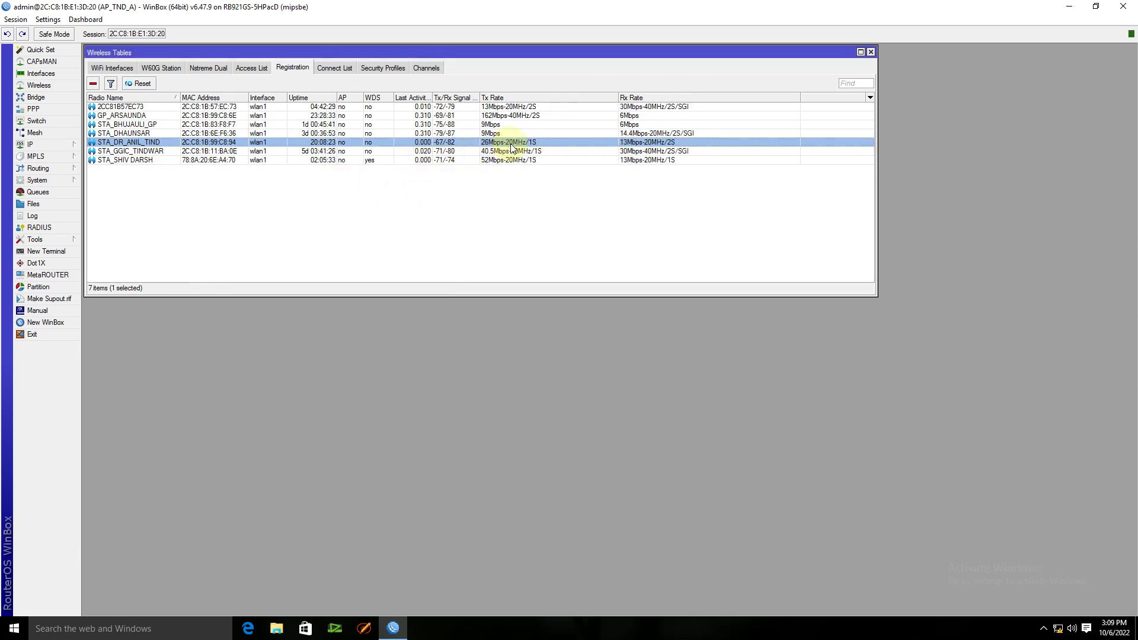
{"action": "double_click", "coordinate": [131, 151]}
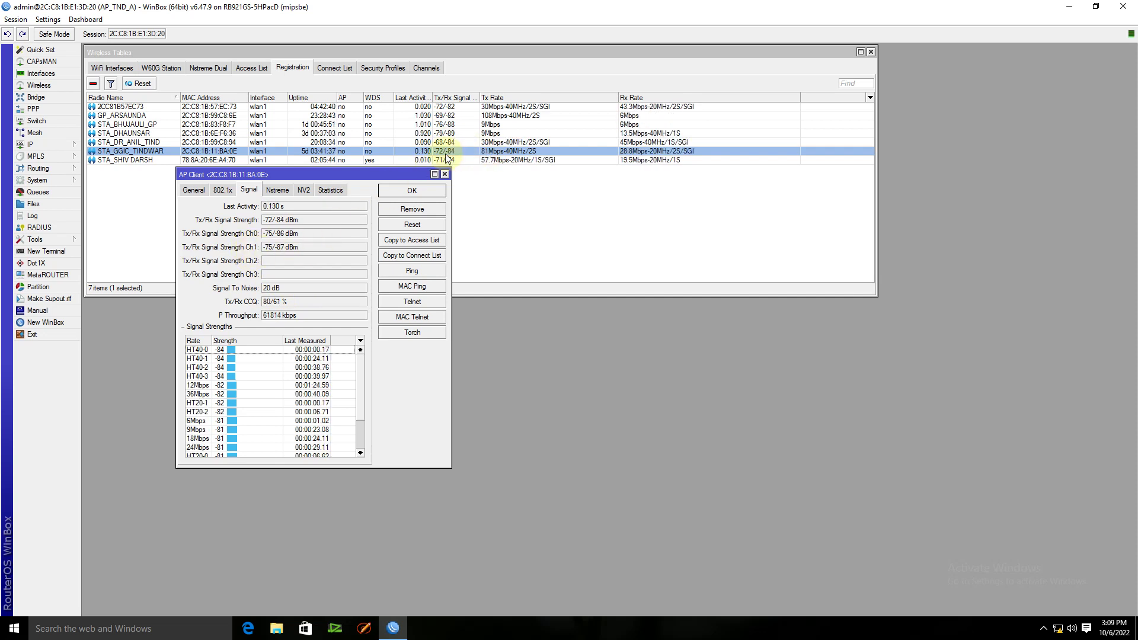
{"action": "left_click", "coordinate": [445, 174]}
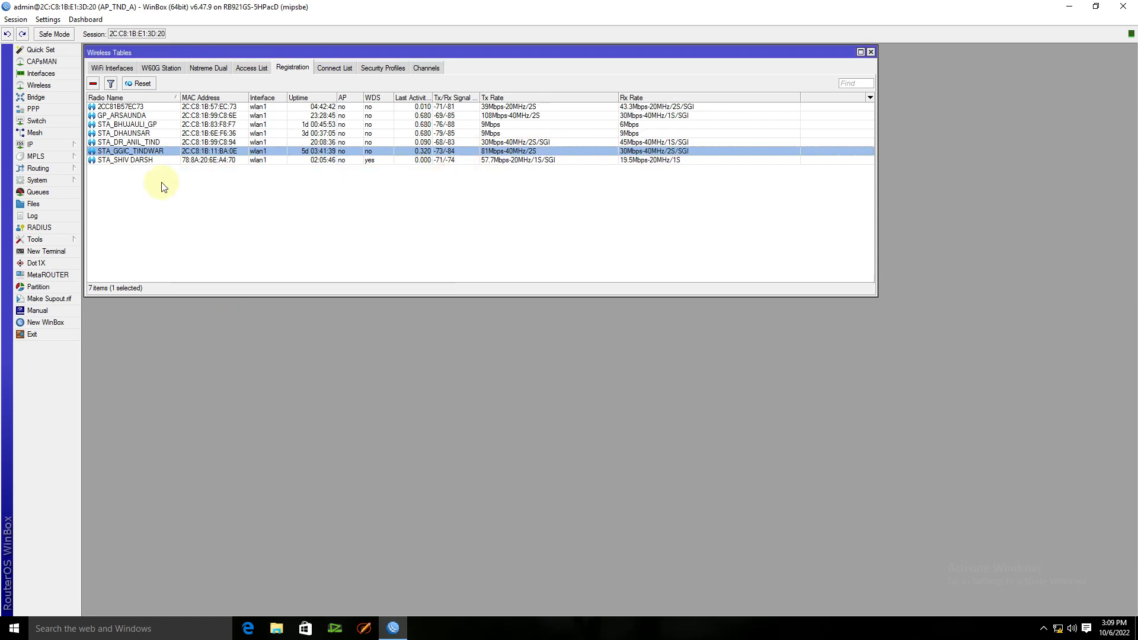
- Examine the last listed station's 802.1x, general, signal, Nstreme and statistics details, then close its client window
{"action": "double_click", "coordinate": [145, 161]}
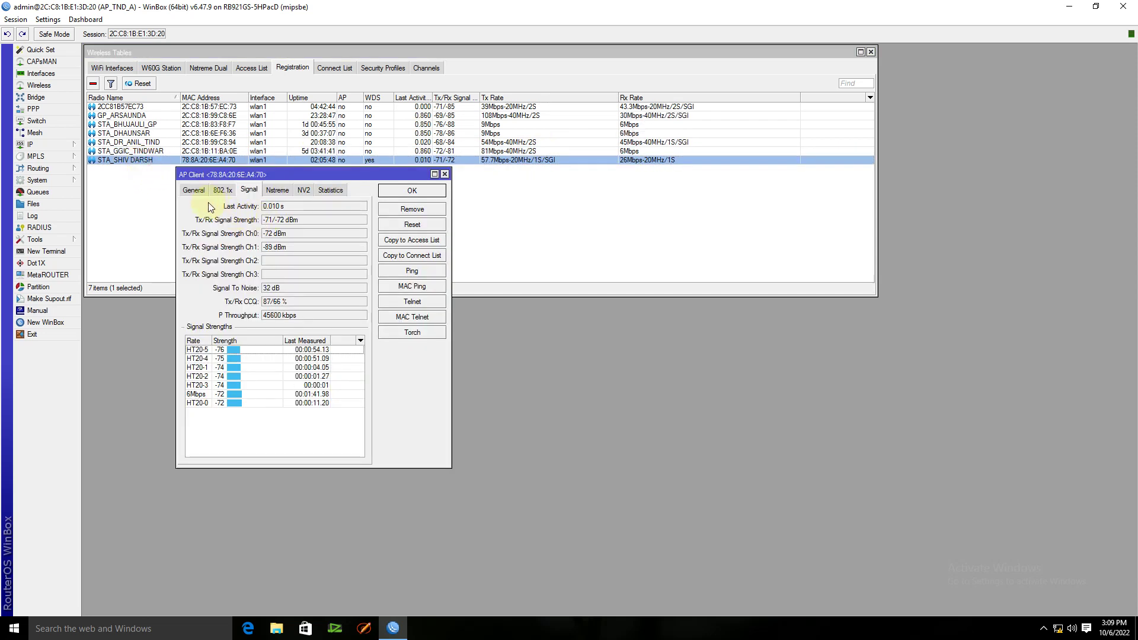
{"action": "left_click", "coordinate": [215, 191]}
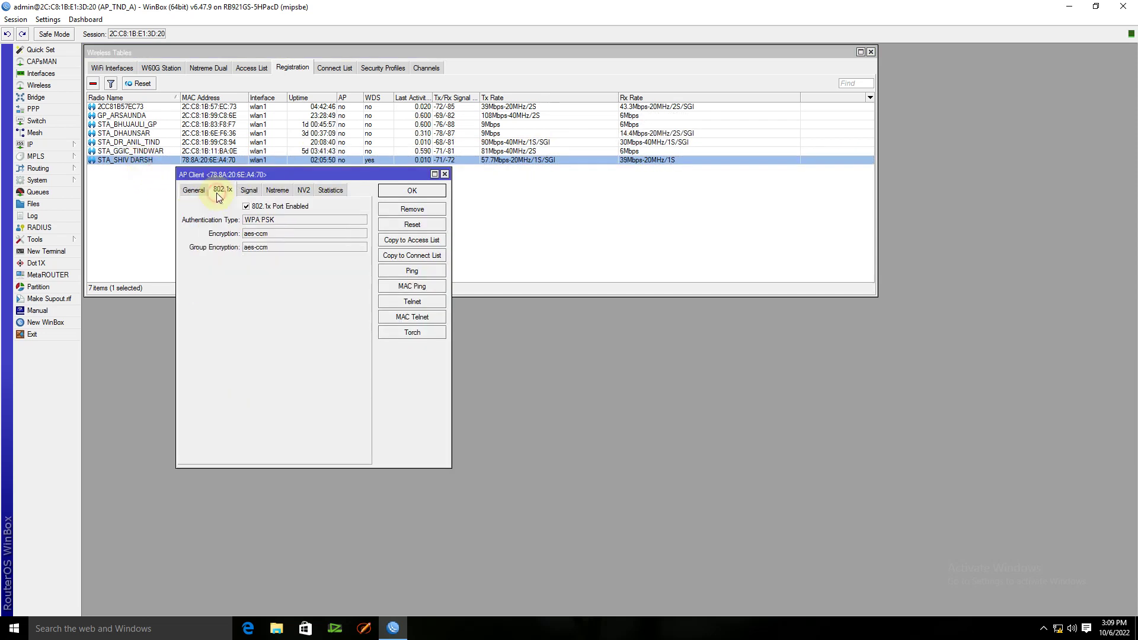
{"action": "left_click", "coordinate": [184, 192]}
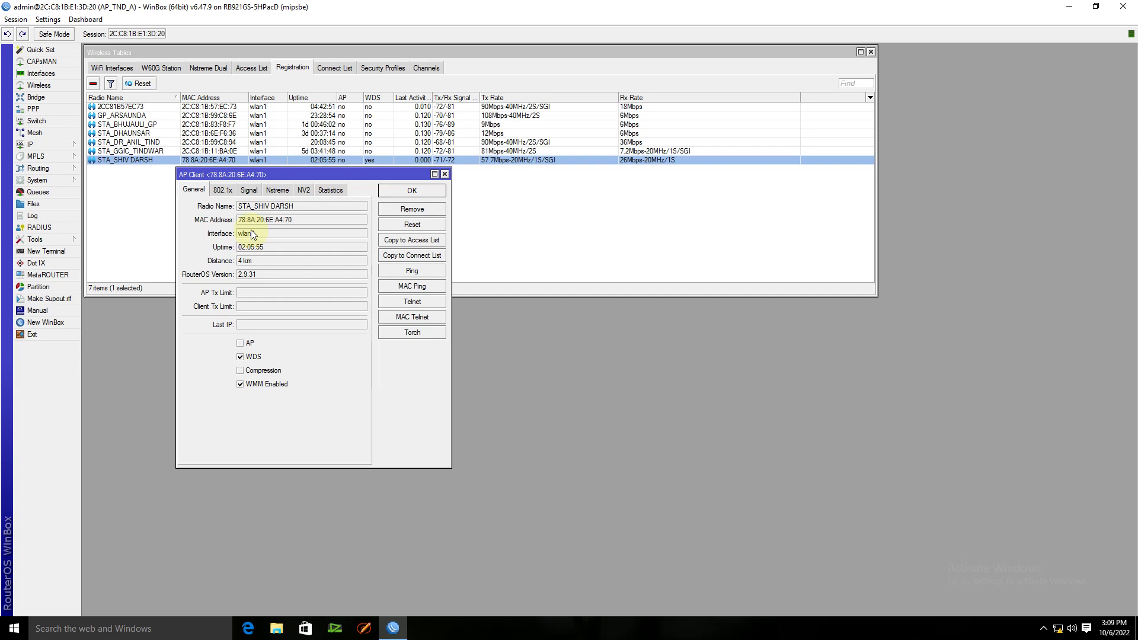
{"action": "left_click", "coordinate": [223, 190]}
{"action": "left_click", "coordinate": [248, 191]}
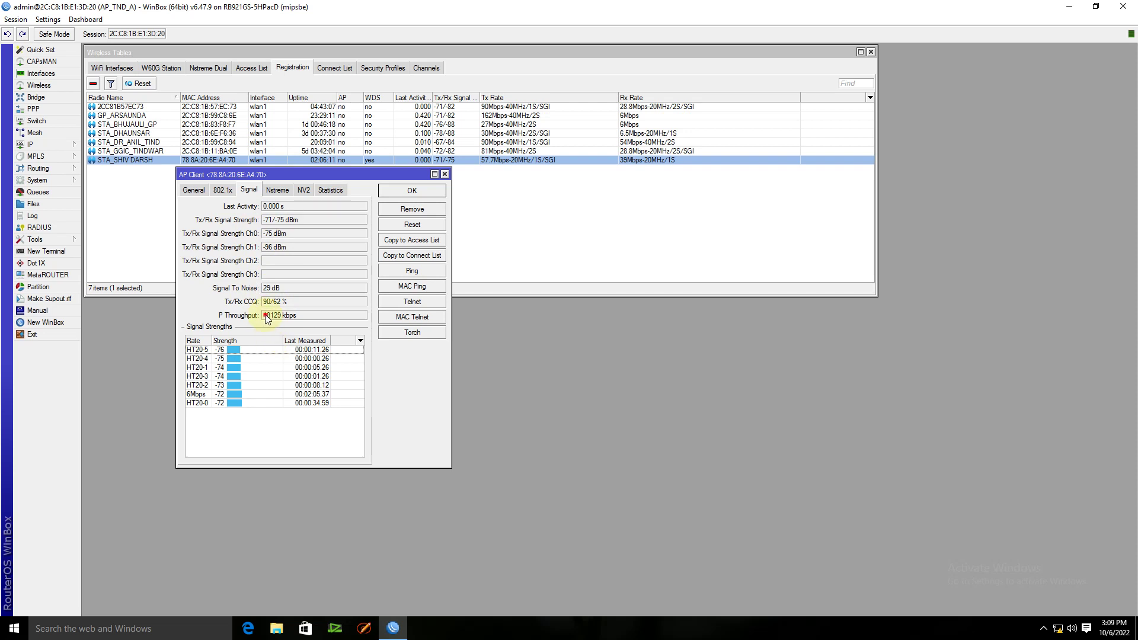
{"action": "left_click", "coordinate": [288, 188]}
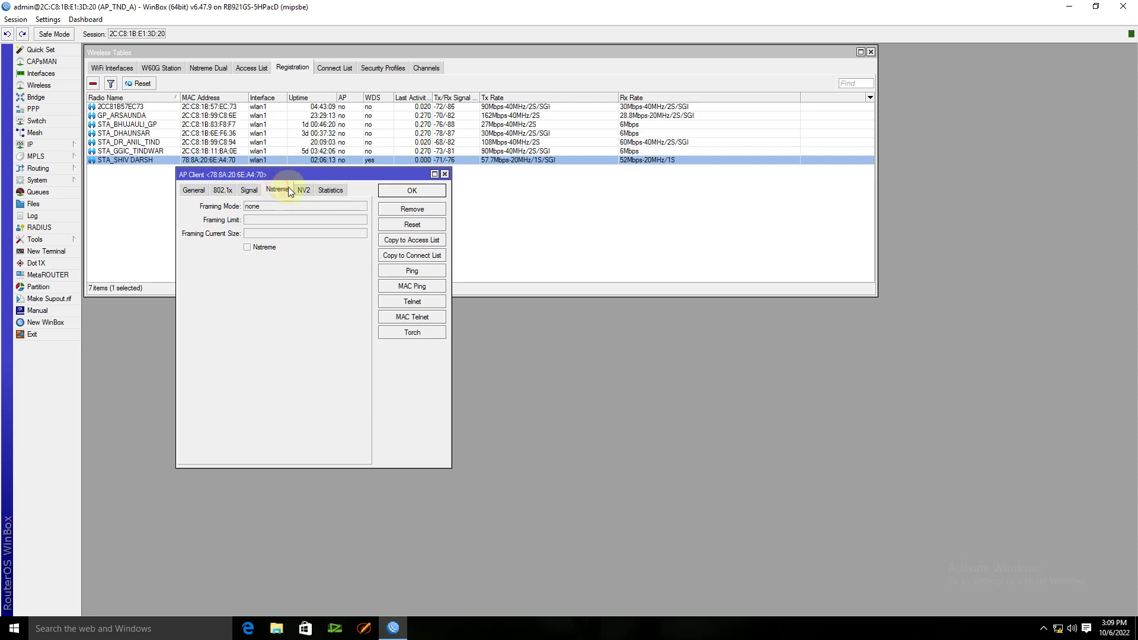
{"action": "left_click", "coordinate": [330, 190]}
{"action": "left_click", "coordinate": [444, 175]}
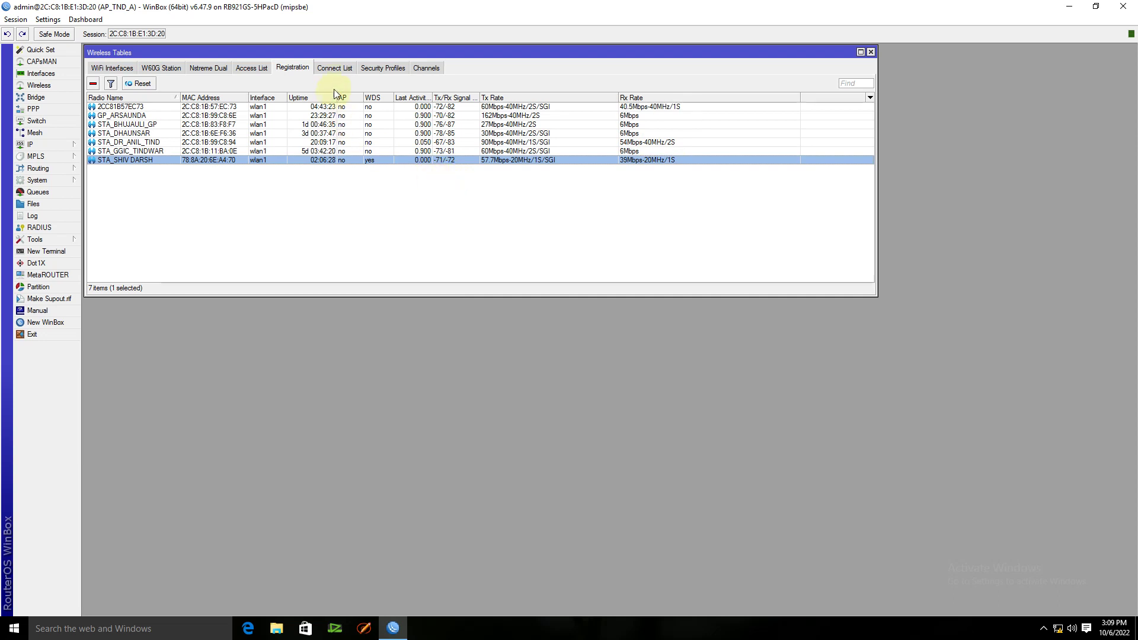
- Look over the wireless connect list and the WiFi interfaces, returning to the registered stations list
{"action": "left_click", "coordinate": [334, 70]}
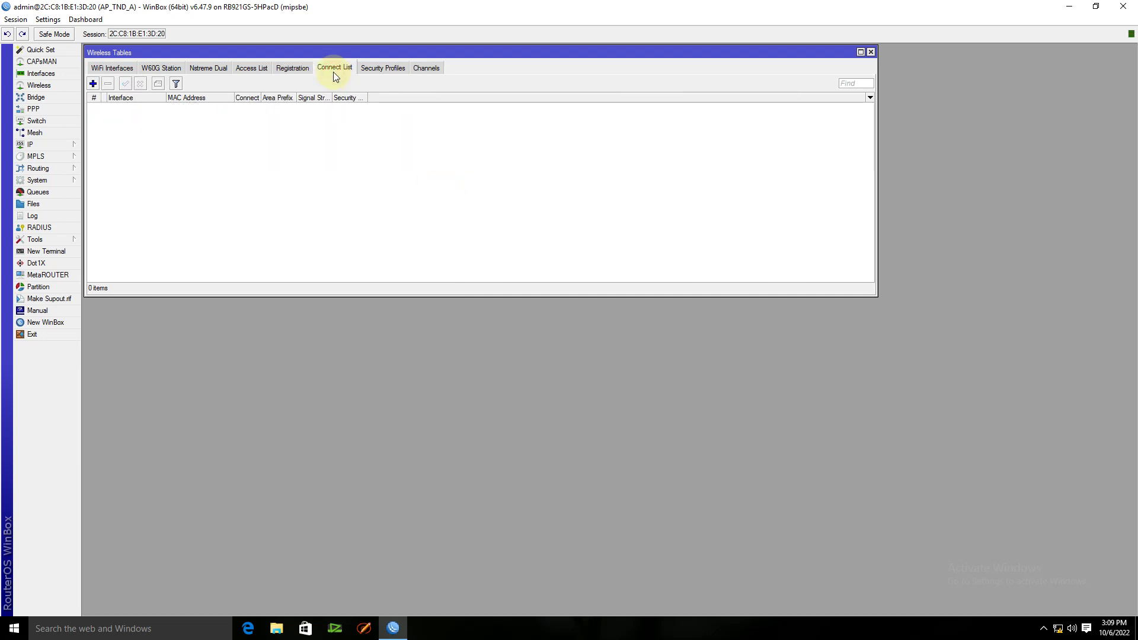
{"action": "left_click", "coordinate": [292, 68]}
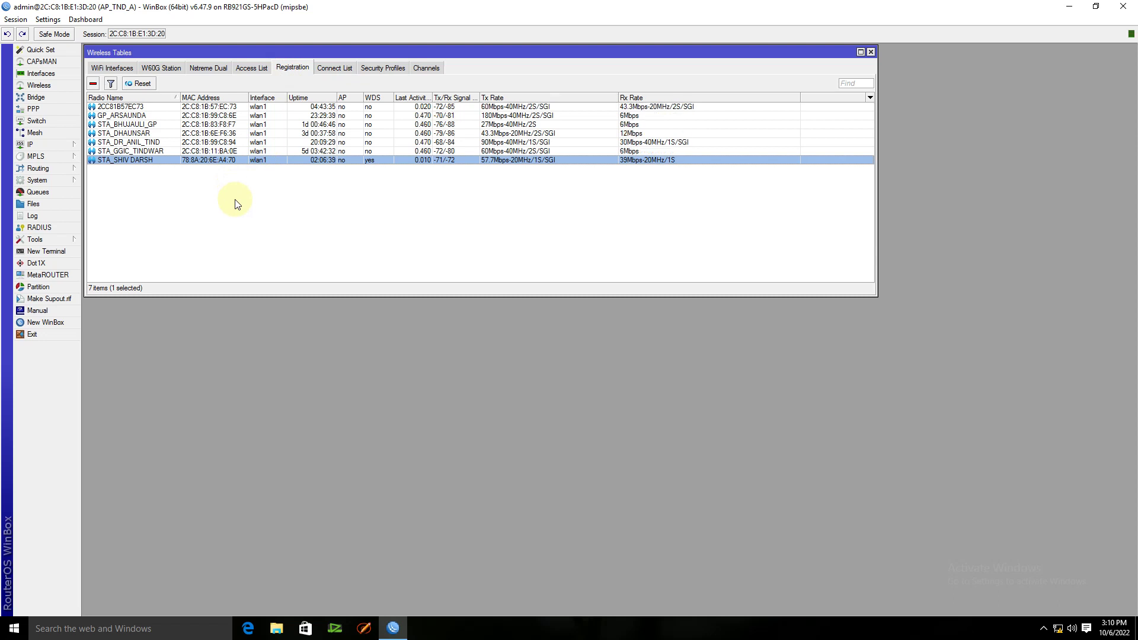
{"action": "left_click", "coordinate": [115, 70]}
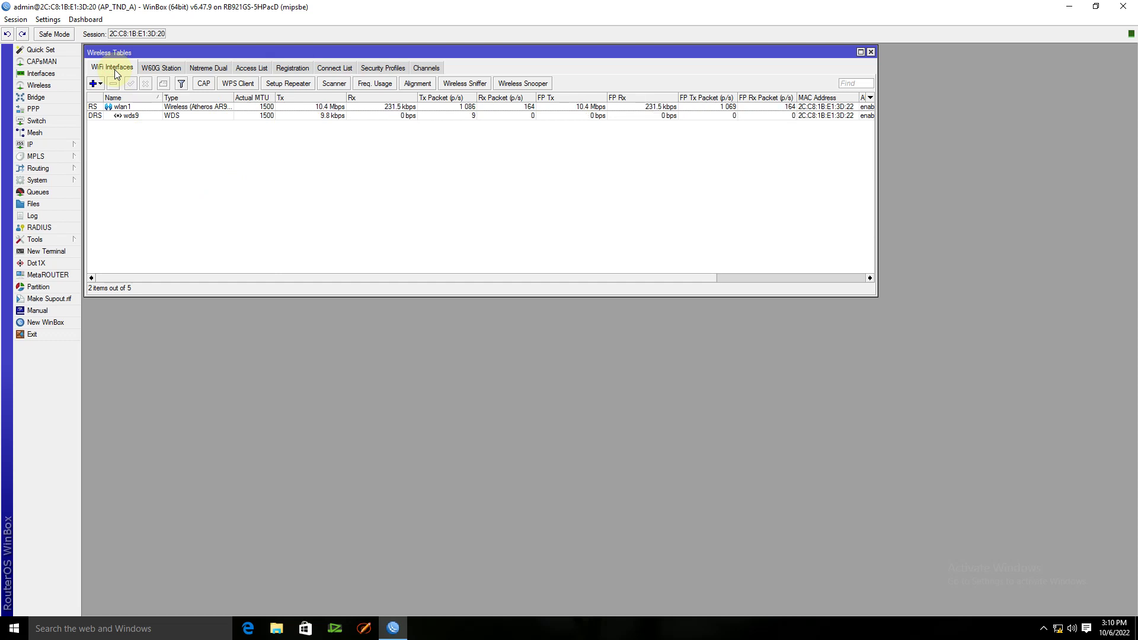
{"action": "left_click", "coordinate": [293, 68]}
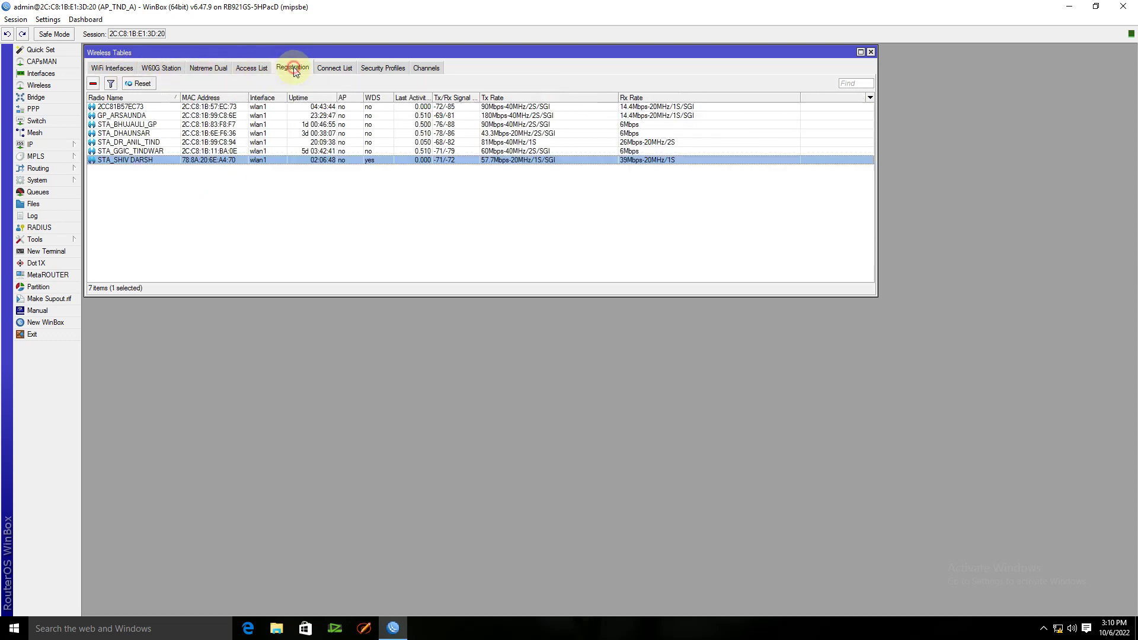